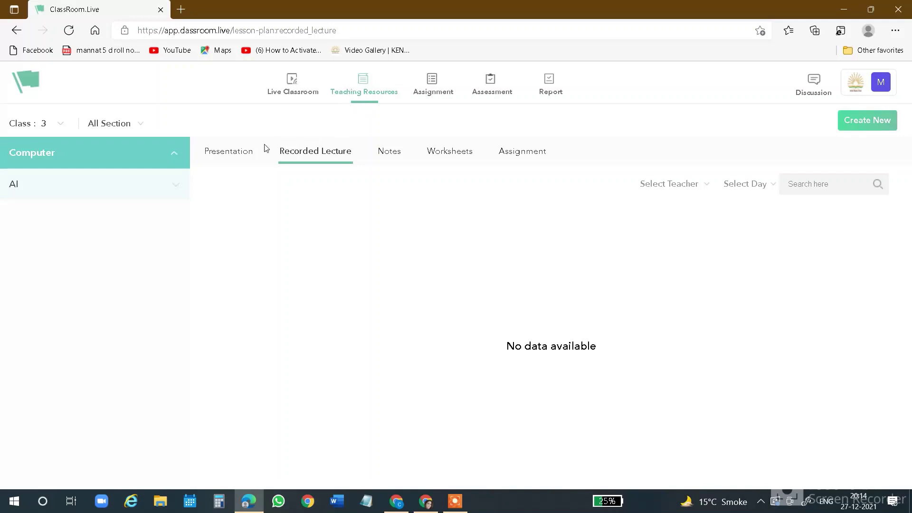
- Look through the Presentation, Recorded Lecture, Notes, Worksheets and Assignment sections of the class 3 Computer teaching resources
click(222, 153)
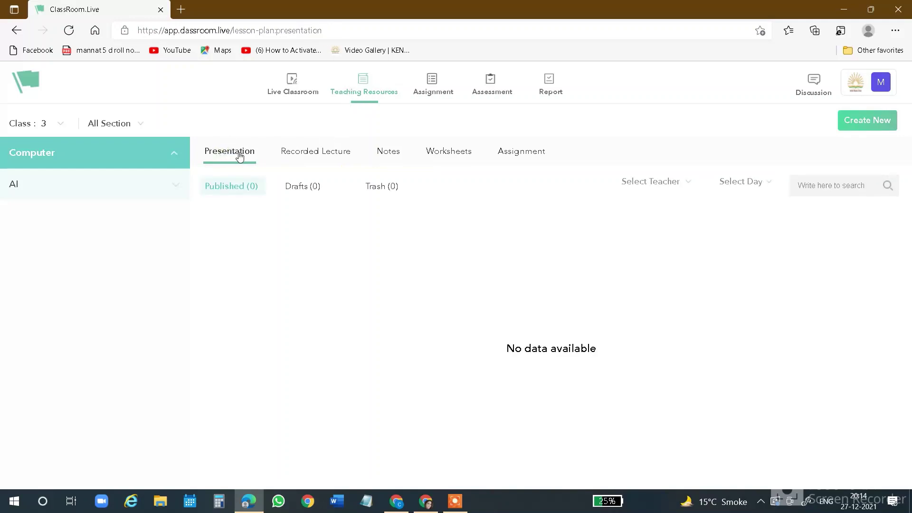
click(306, 151)
click(388, 152)
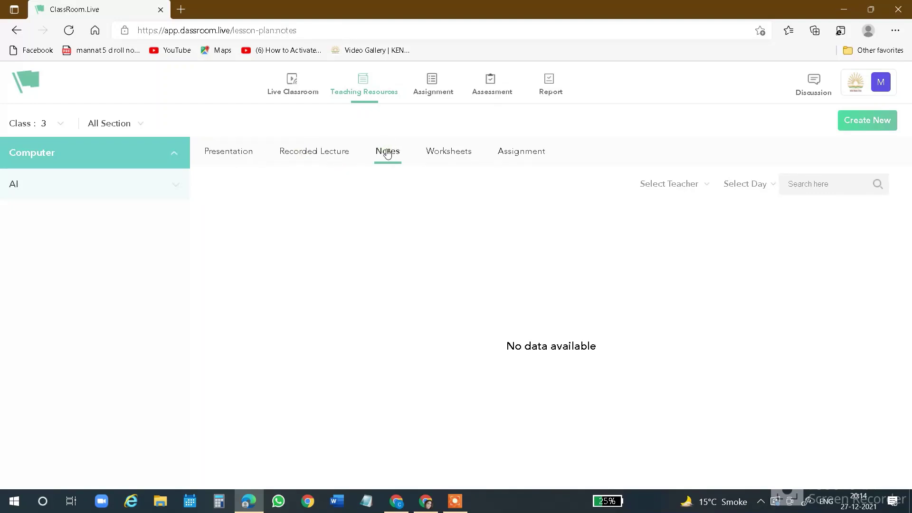
click(447, 152)
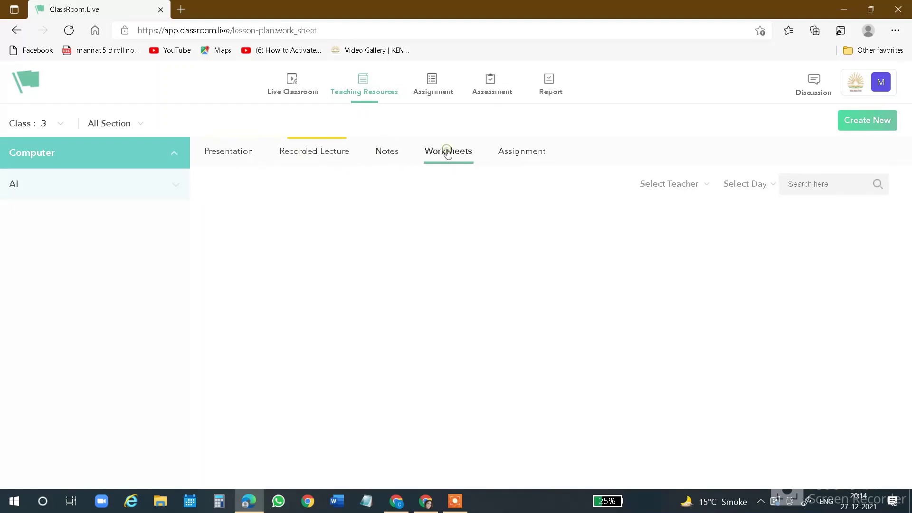
click(519, 153)
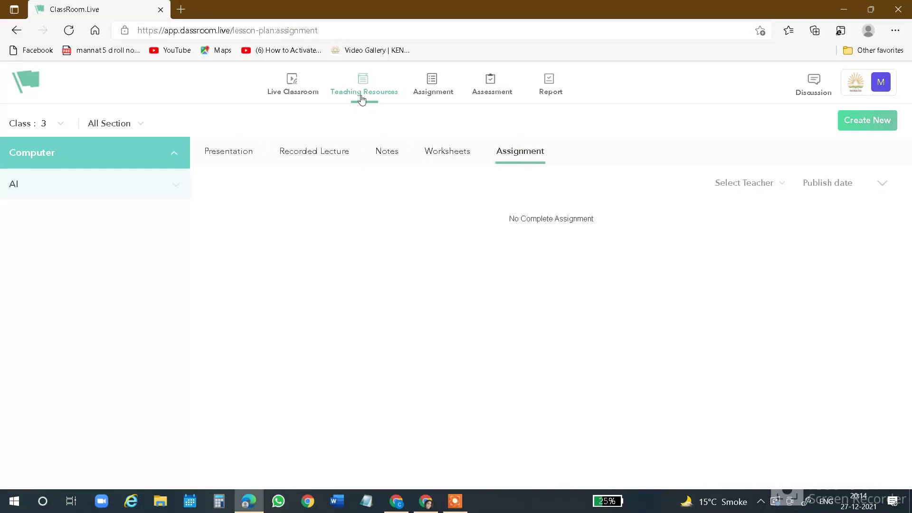
click(232, 154)
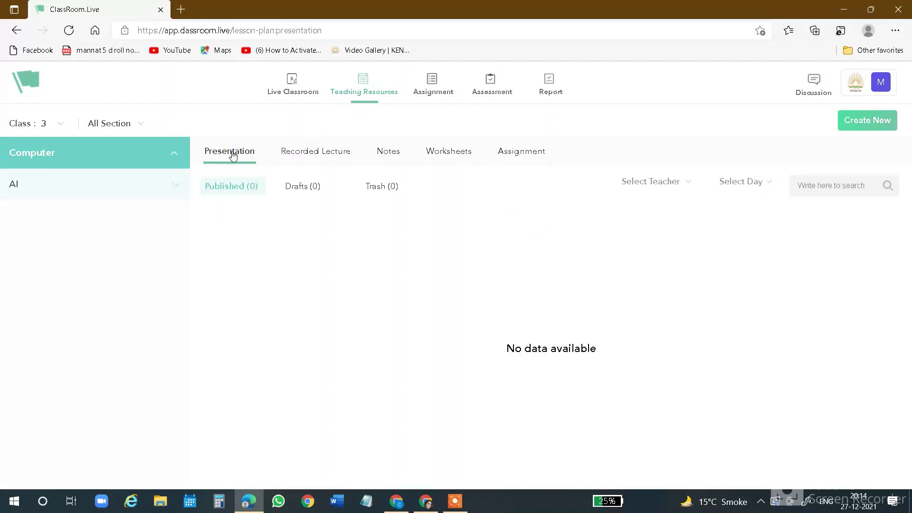
click(319, 156)
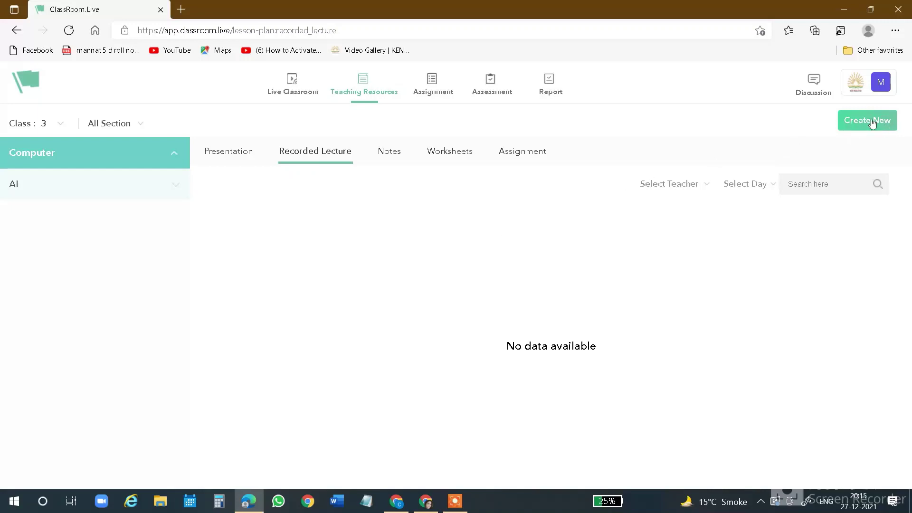
- Start creating a new Recorded Lecture in the teaching resources
key(ctrl+plus)
key(ctrl+plus)
key(ctrl+plus)
key(ctrl+plus)
key(ctrl+plus)
key(ctrl+plus)
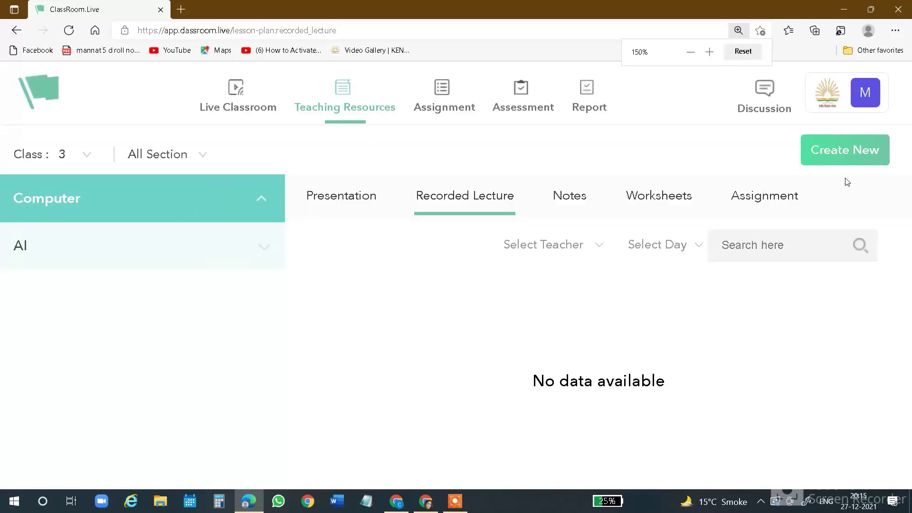
key(ctrl+minus)
key(ctrl+minus)
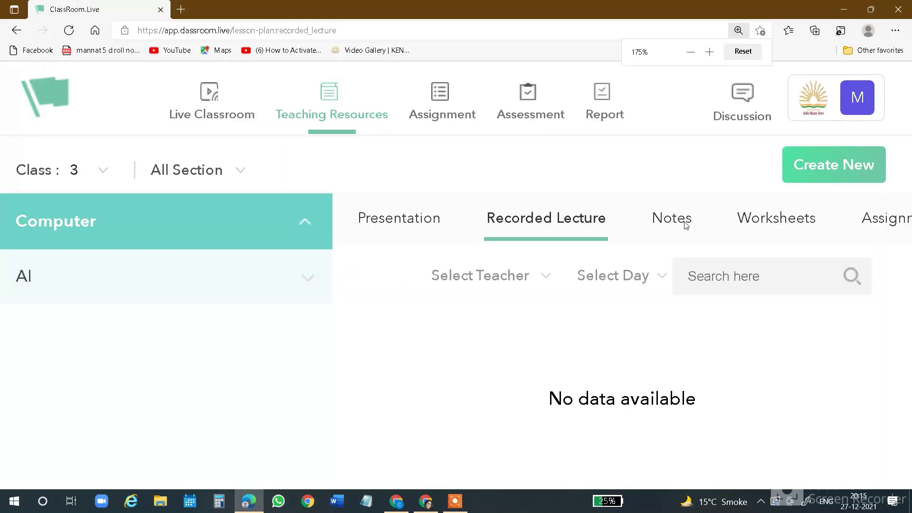
click(831, 172)
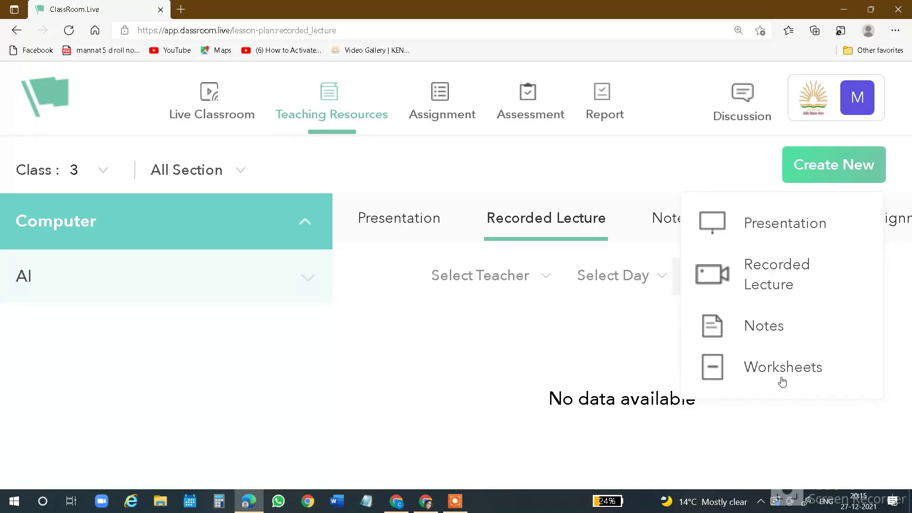
click(779, 270)
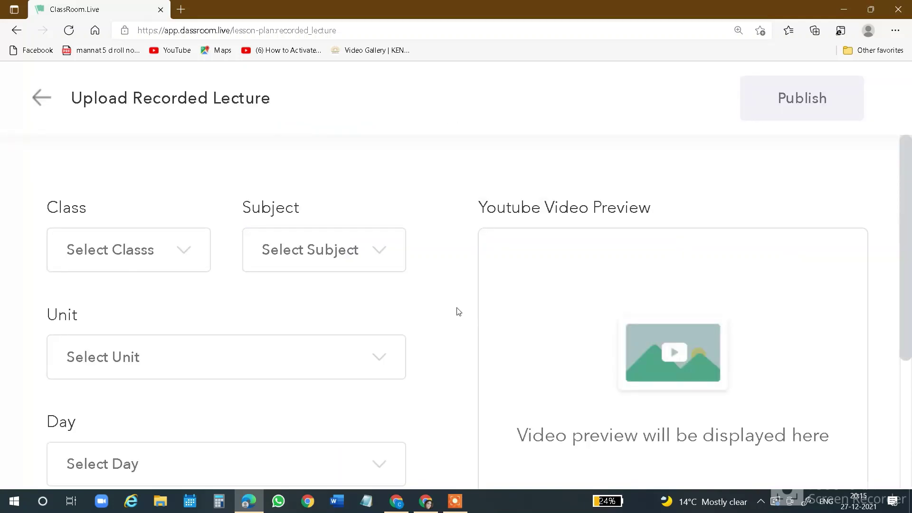
key(ctrl+plus)
key(ctrl+minus)
key(ctrl+minus)
key(ctrl+minus)
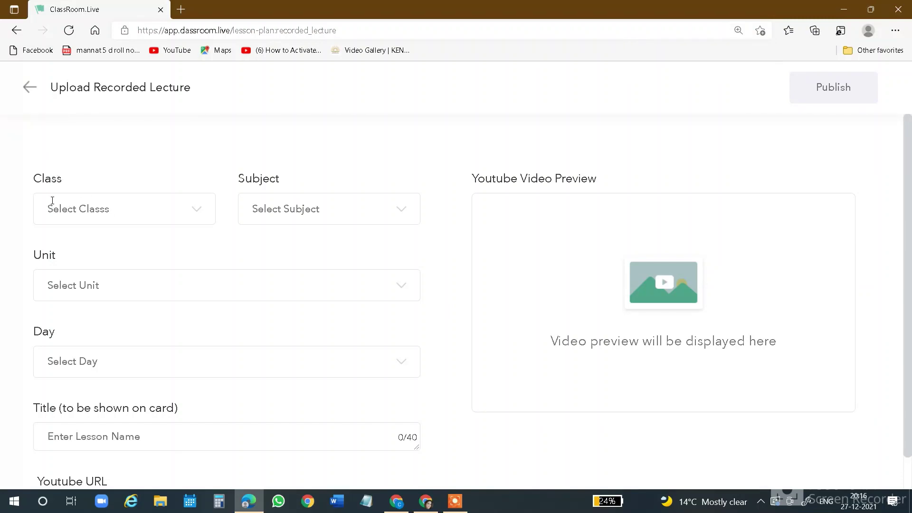
double_click(34, 180)
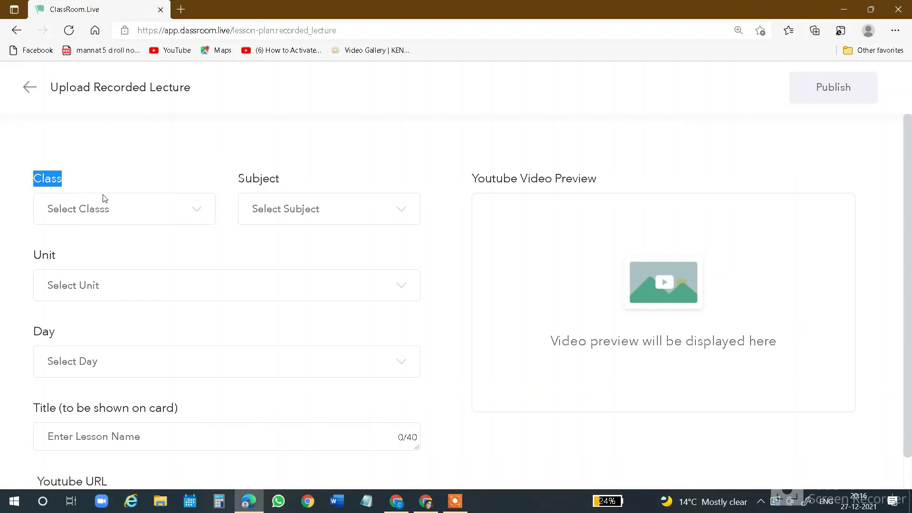
click(121, 252)
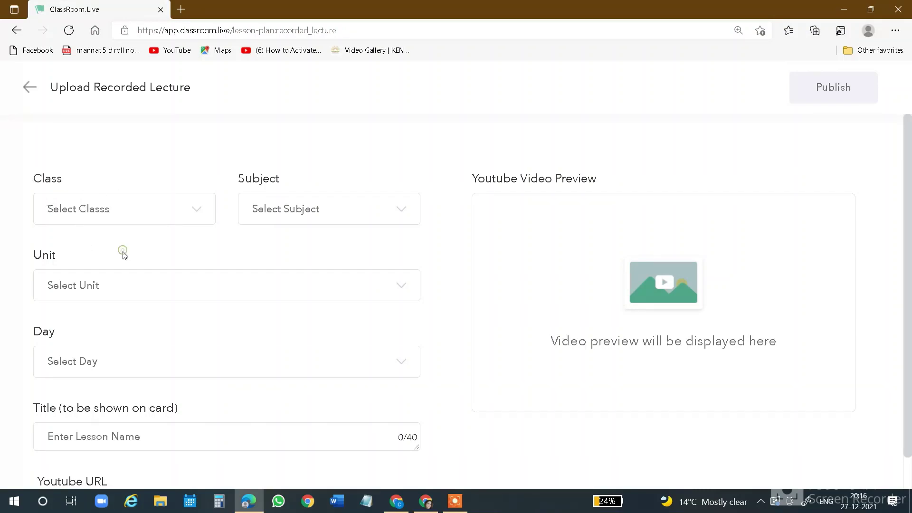
key(ctrl+plus)
key(ctrl+plus)
key(ctrl+plus)
key(ctrl+plus)
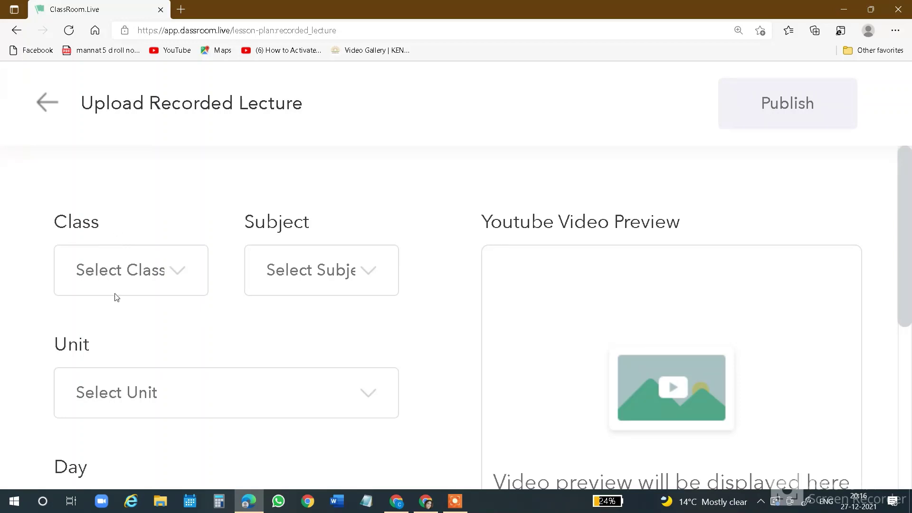
- Set the recorded lecture's class to 9
click(181, 276)
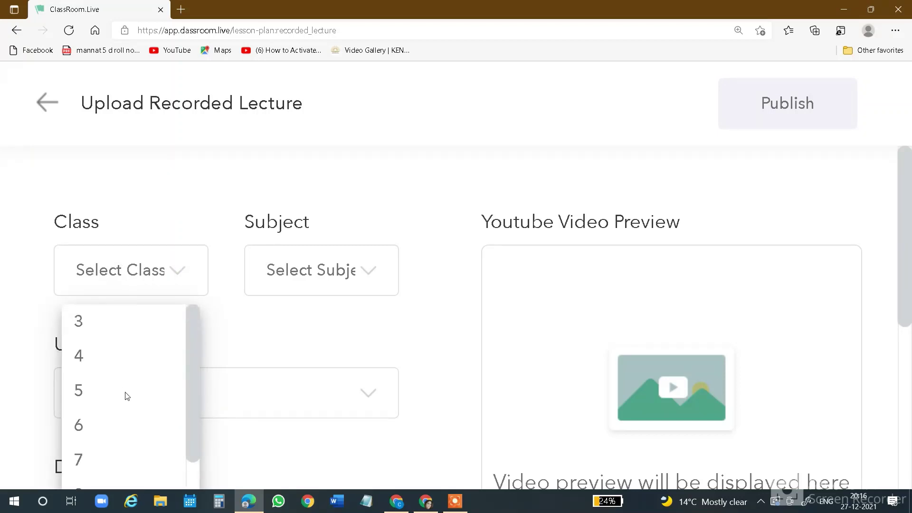
scroll(114, 340, down, 1)
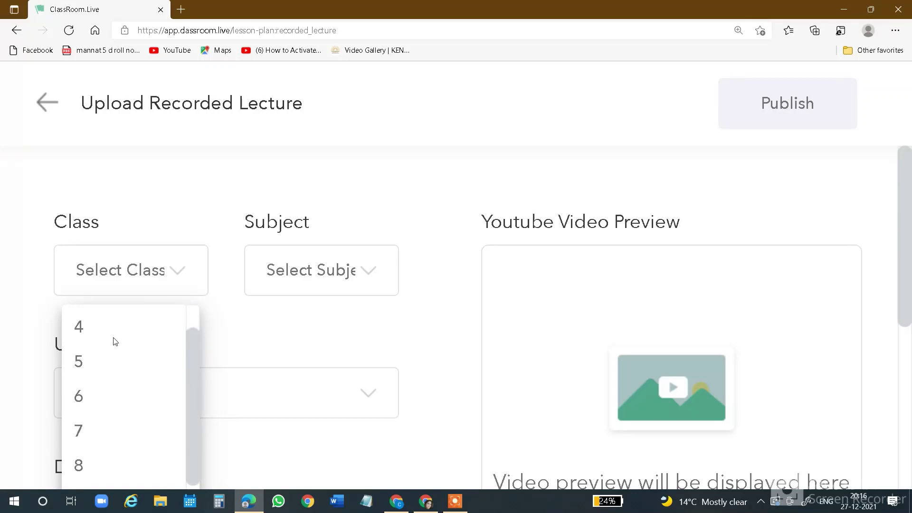
scroll(122, 310, up, 1)
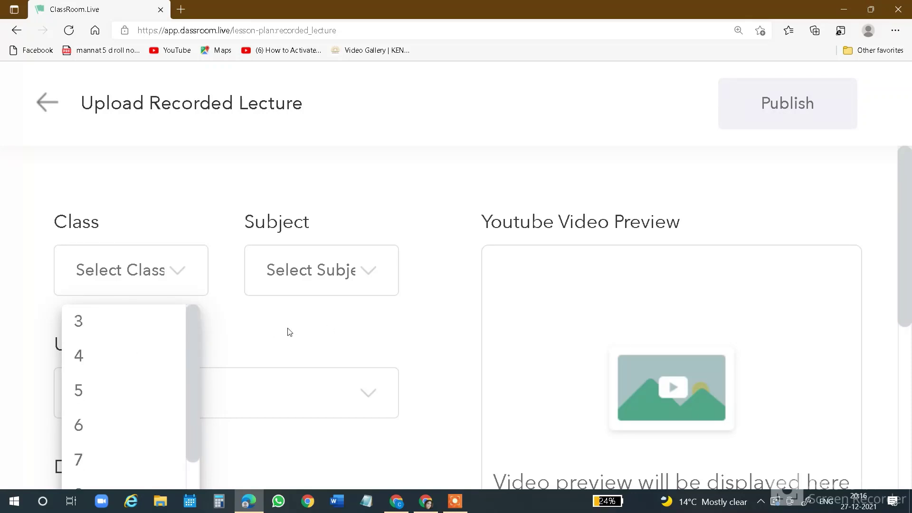
key(ctrl+minus)
key(ctrl+minus)
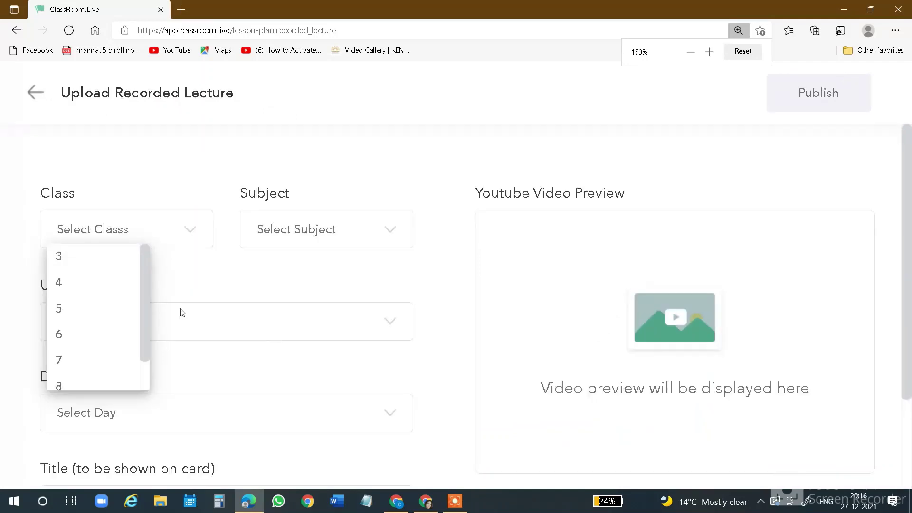
drag(148, 296, 149, 335)
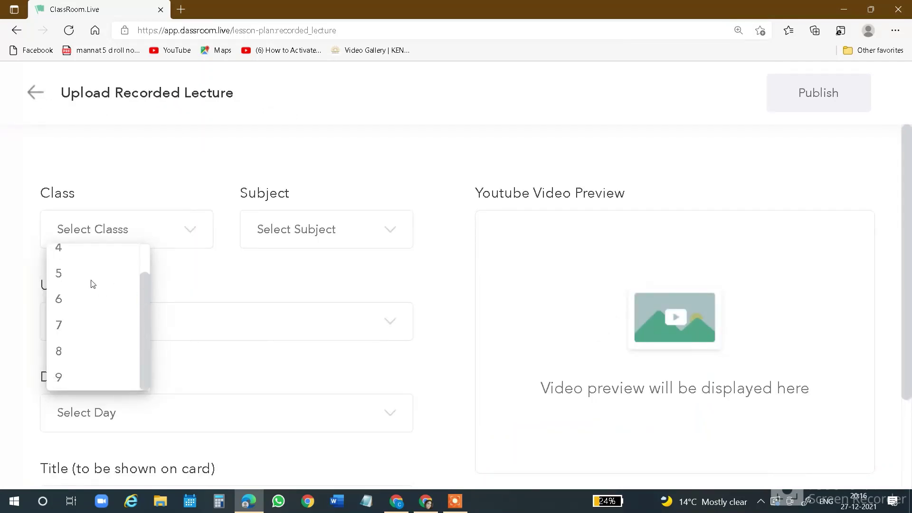
click(61, 378)
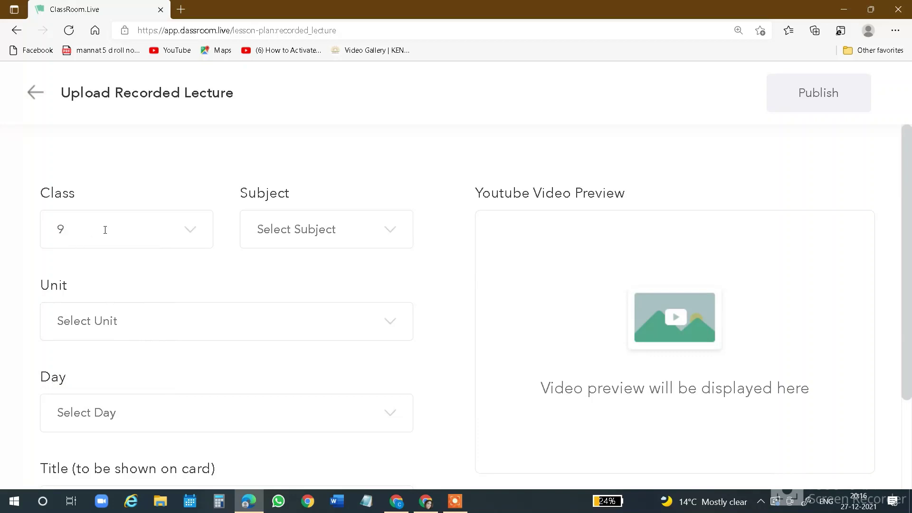
click(190, 229)
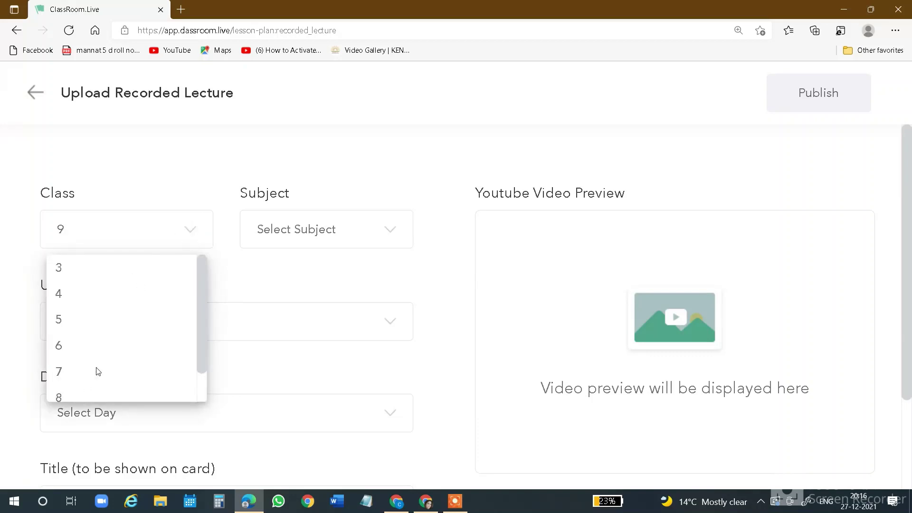
scroll(81, 386, down, 1)
click(70, 389)
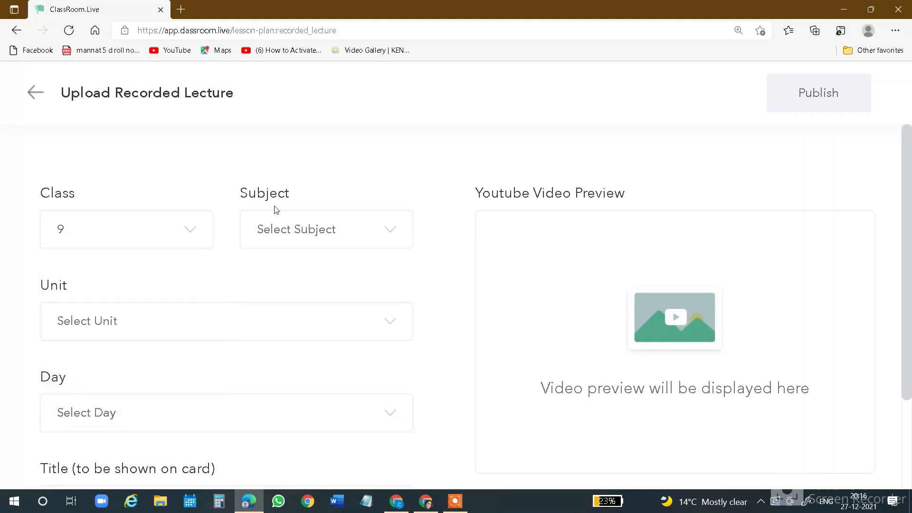
- Choose AI as the subject of the recorded lecture
click(393, 233)
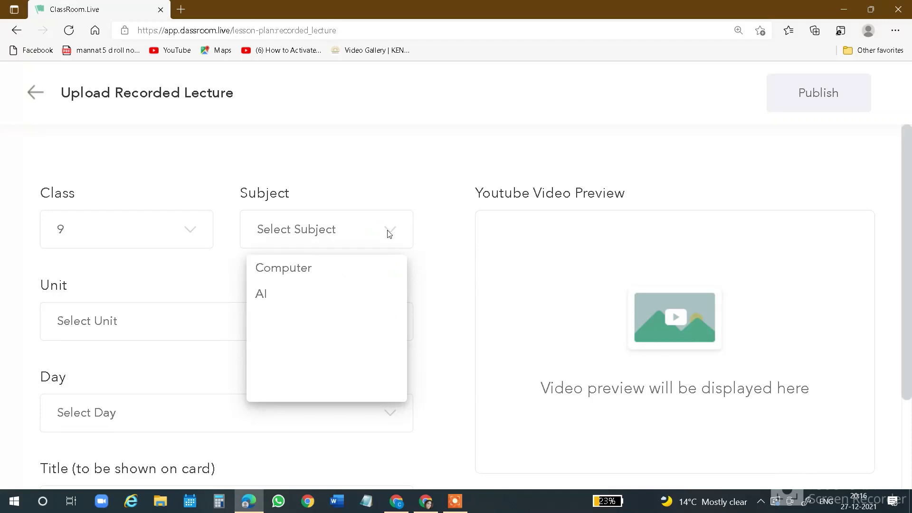
click(391, 231)
click(392, 233)
click(274, 296)
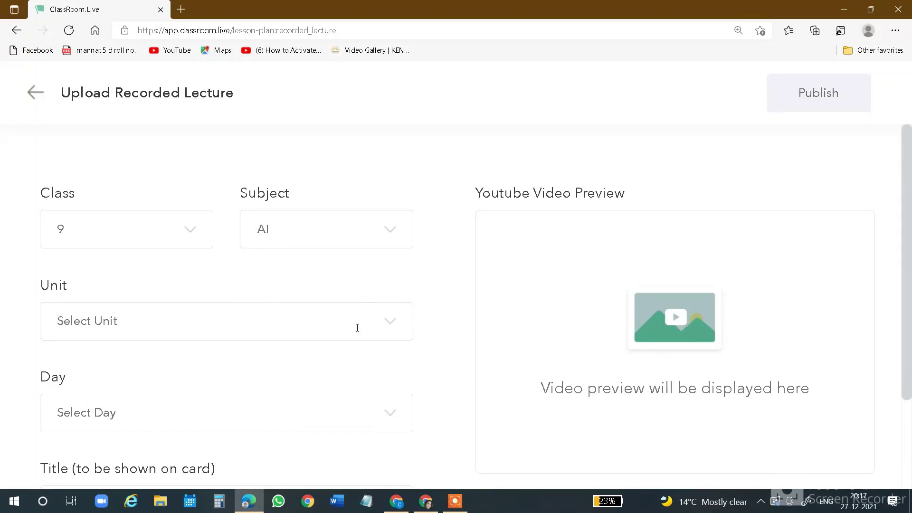
- Enter "Programming in python" as the lecture's unit and accept the matching suggestion
click(392, 325)
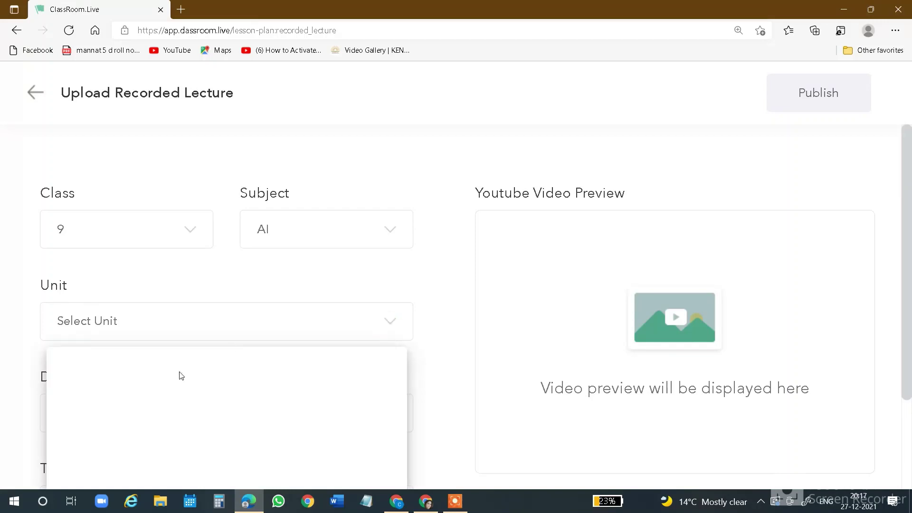
click(138, 323)
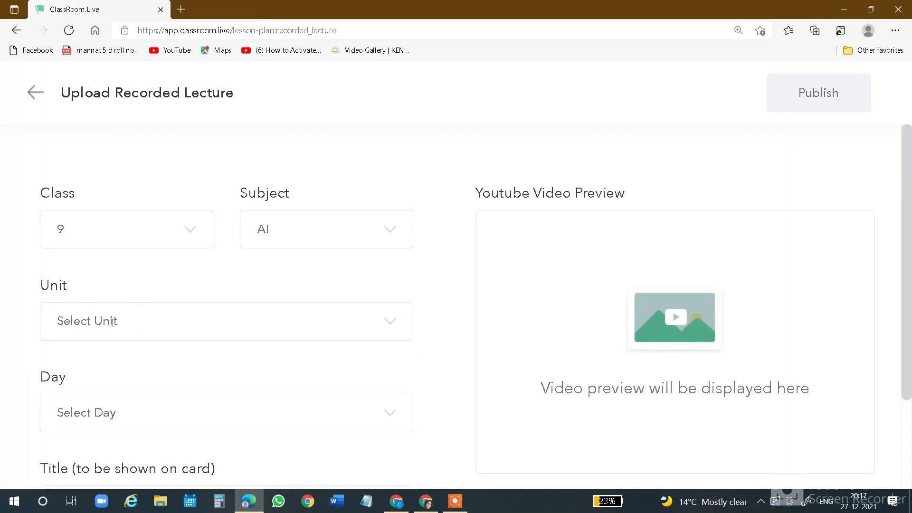
click(112, 322)
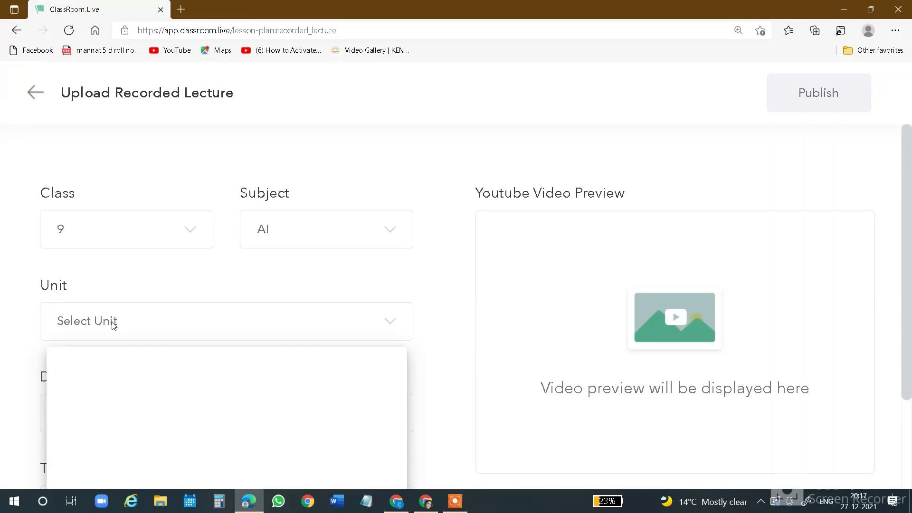
text(Programming in python)
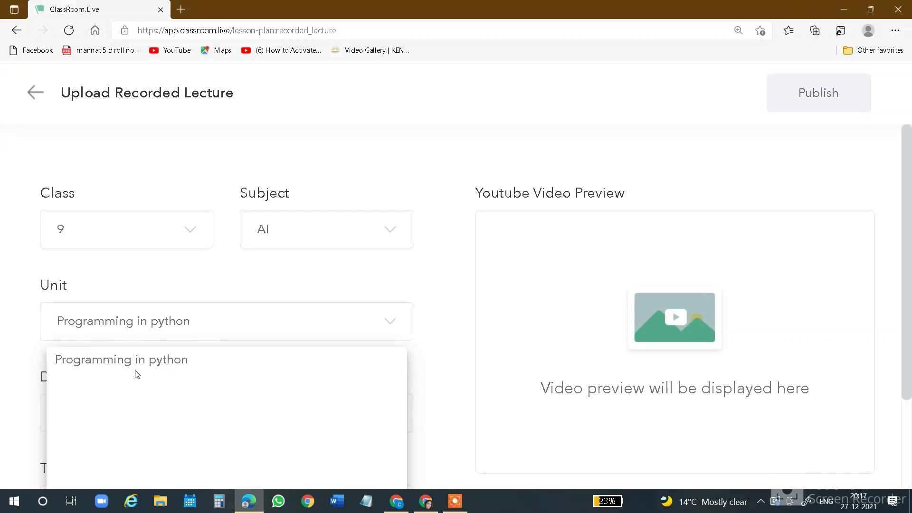
click(110, 364)
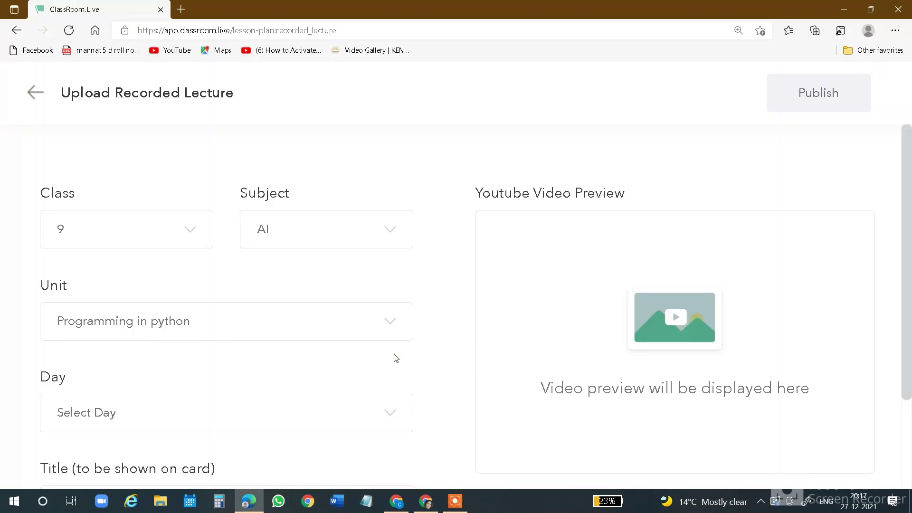
click(225, 325)
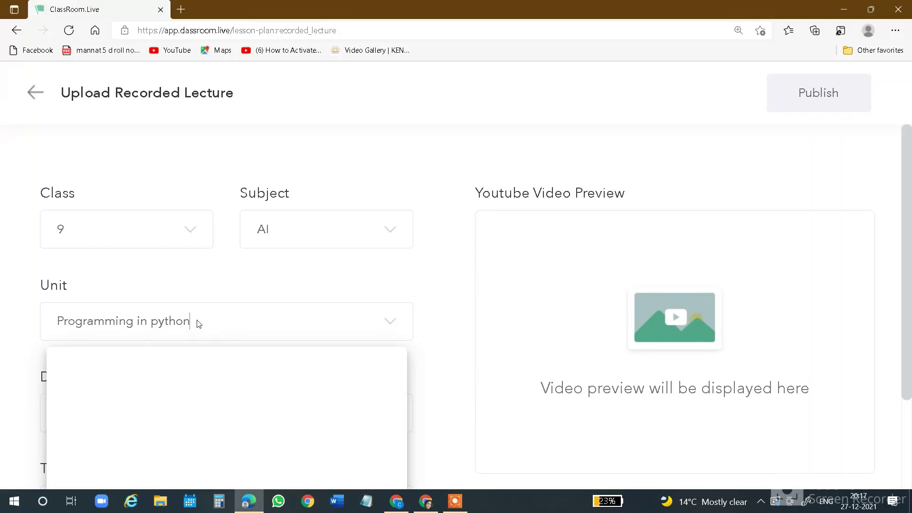
key(BackSpace)
text(n)
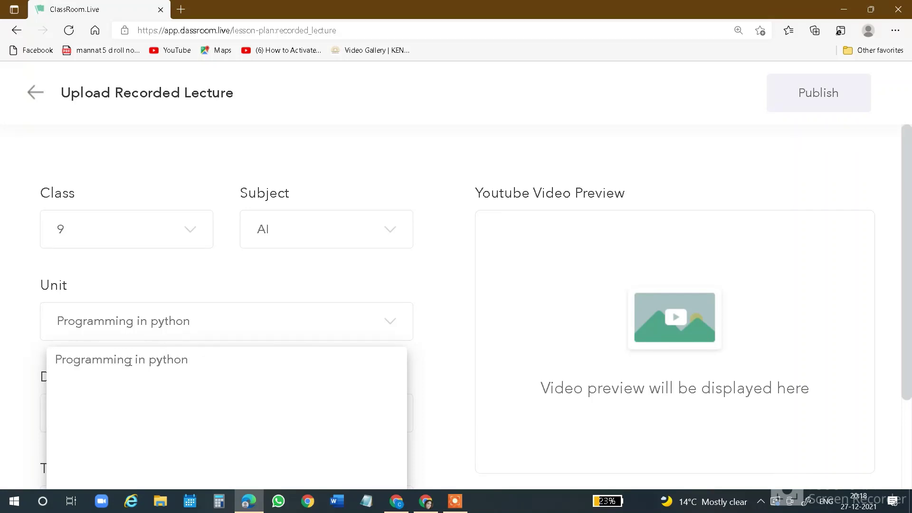
click(122, 363)
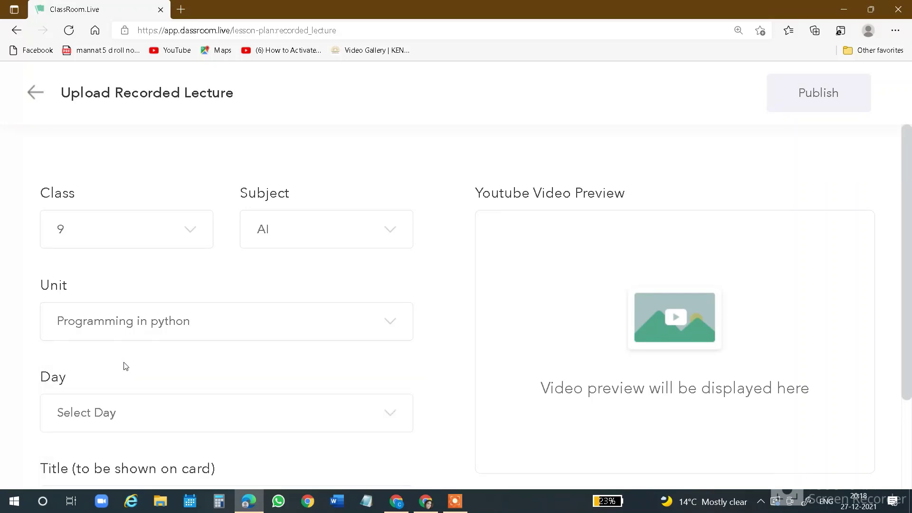
- Set the recorded lecture's day to 1
scroll(119, 361, down, 1)
click(287, 364)
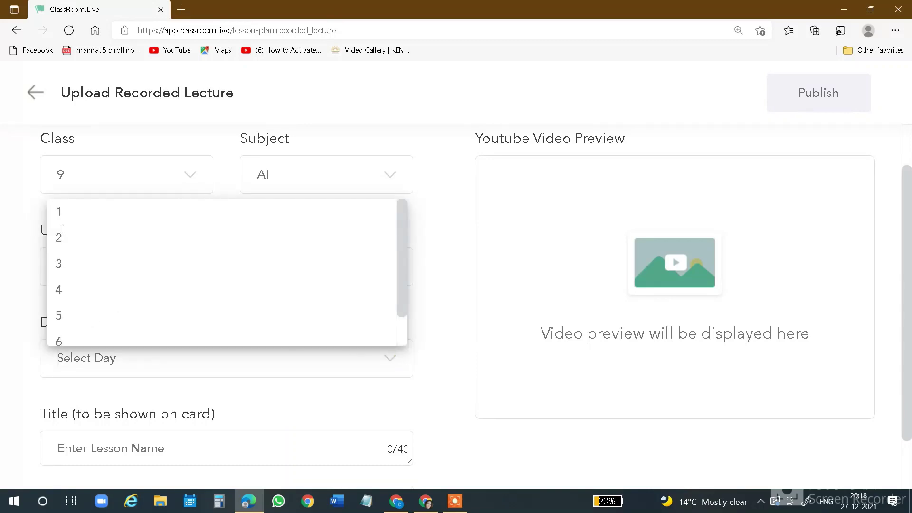
click(61, 214)
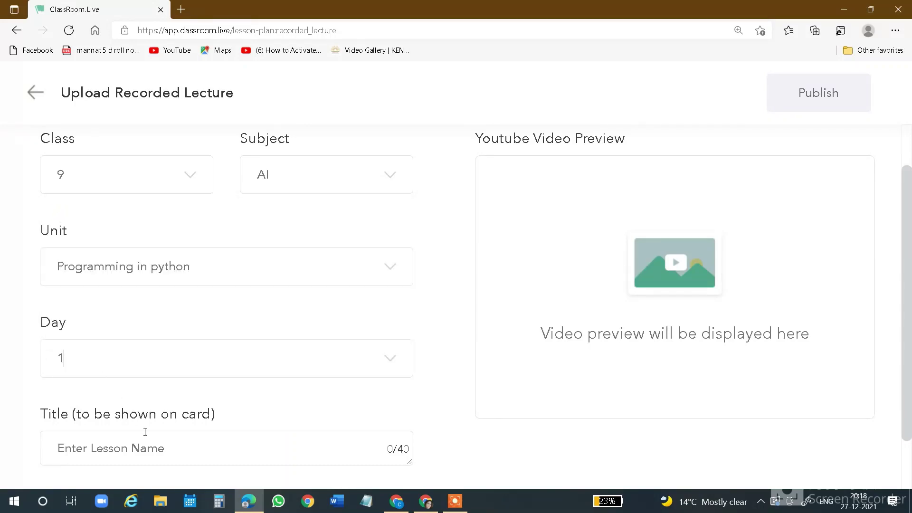
scroll(195, 377, down, 1)
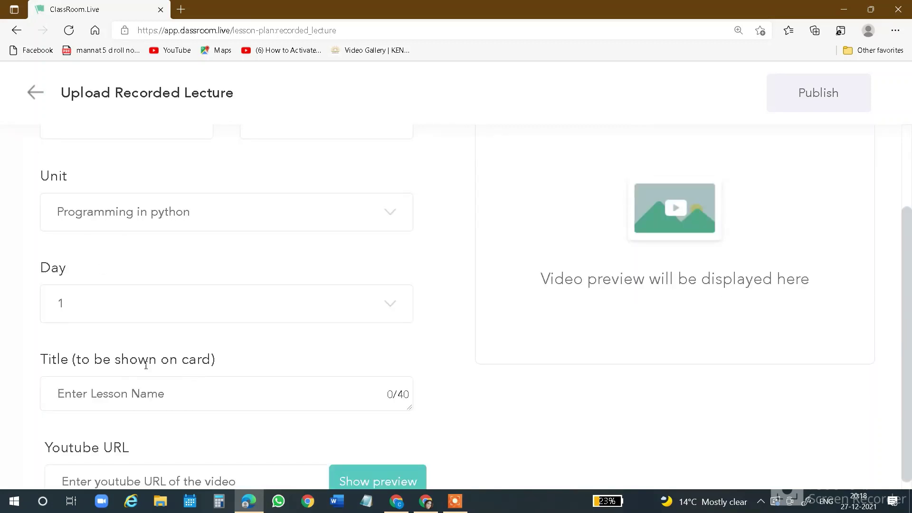
- Enter "Introduction to programming in python" as the recorded lecture's title
scroll(134, 396, down, 1)
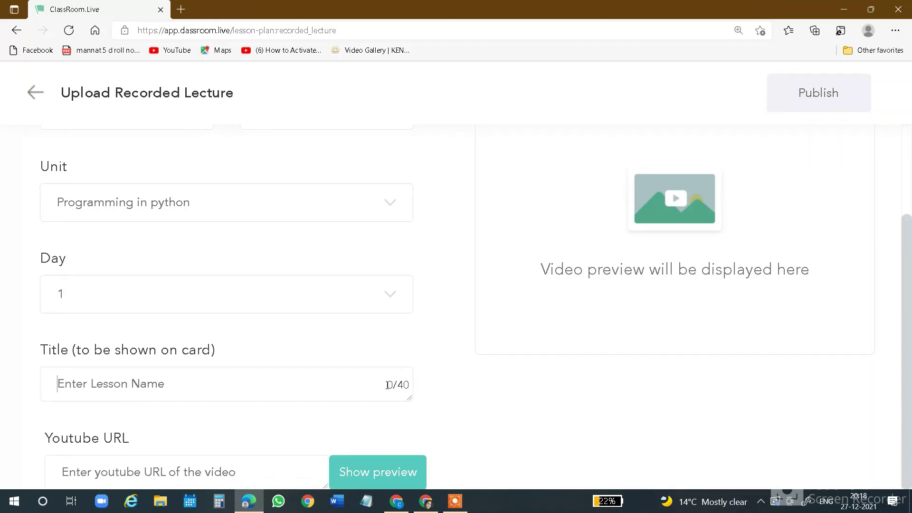
double_click(401, 387)
click(181, 380)
text(Intr)
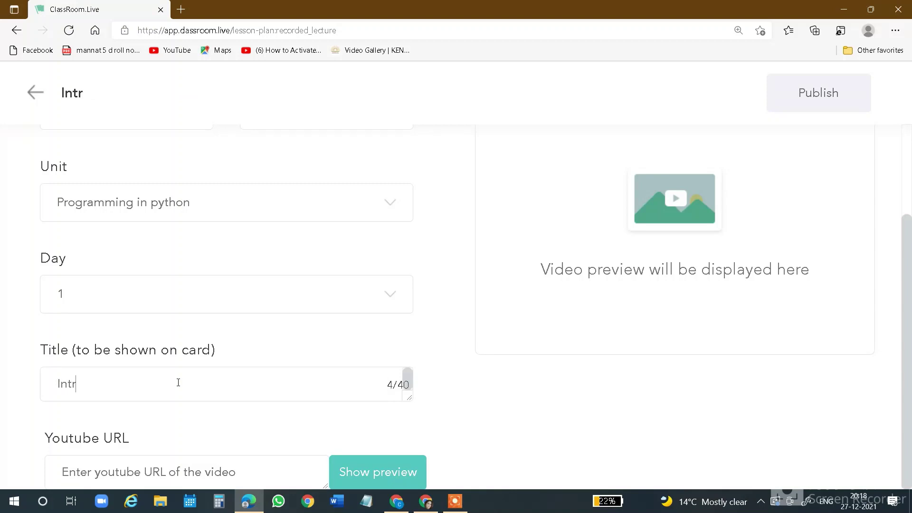
text(oduction to )
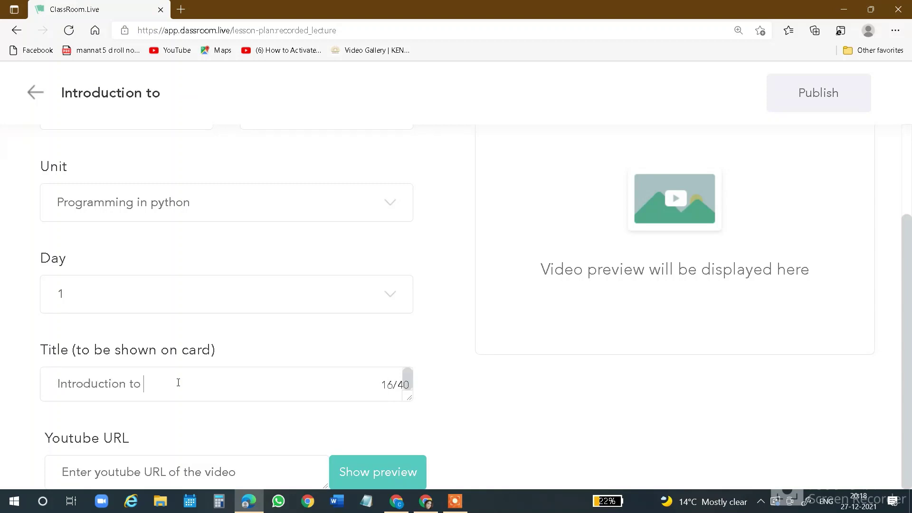
text(programming)
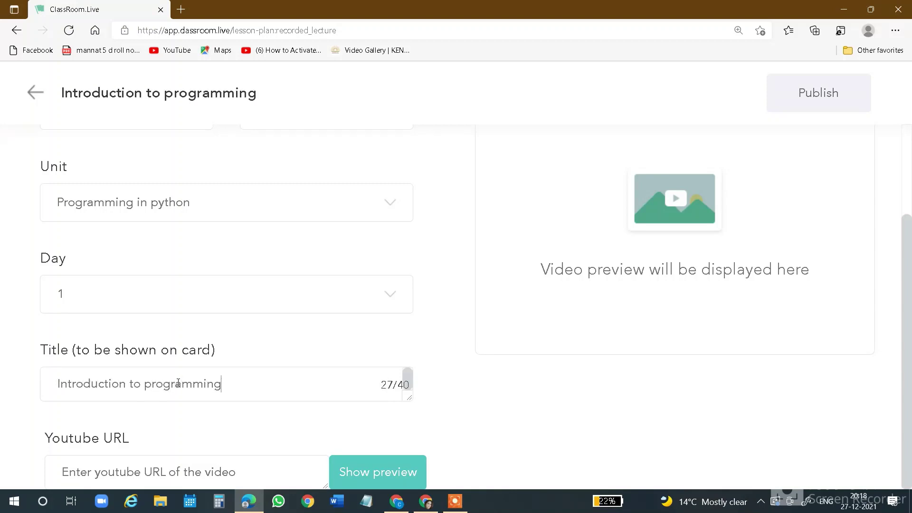
text( in python)
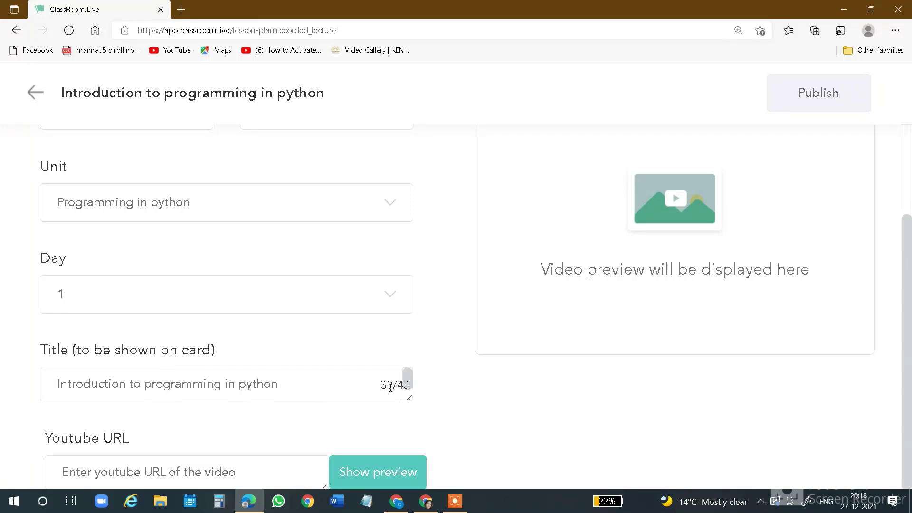
drag(383, 385, 394, 385)
drag(58, 385, 288, 406)
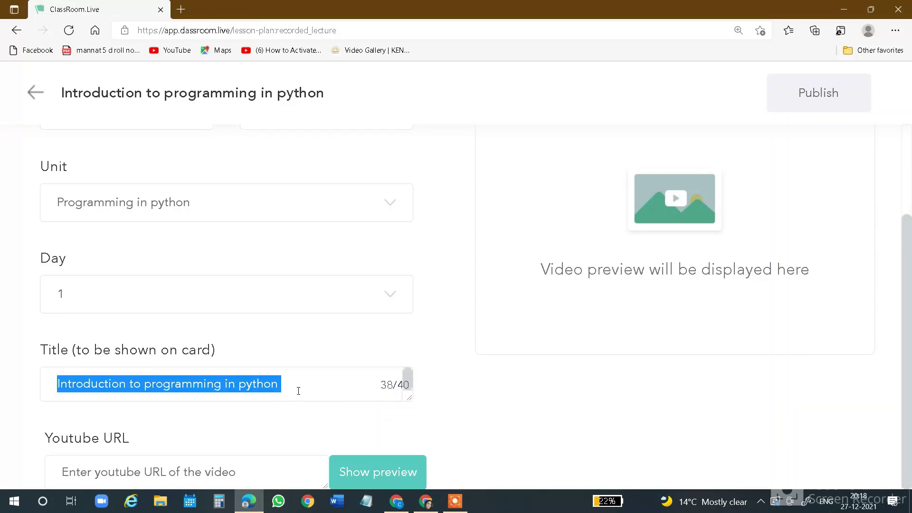
drag(395, 386, 414, 389)
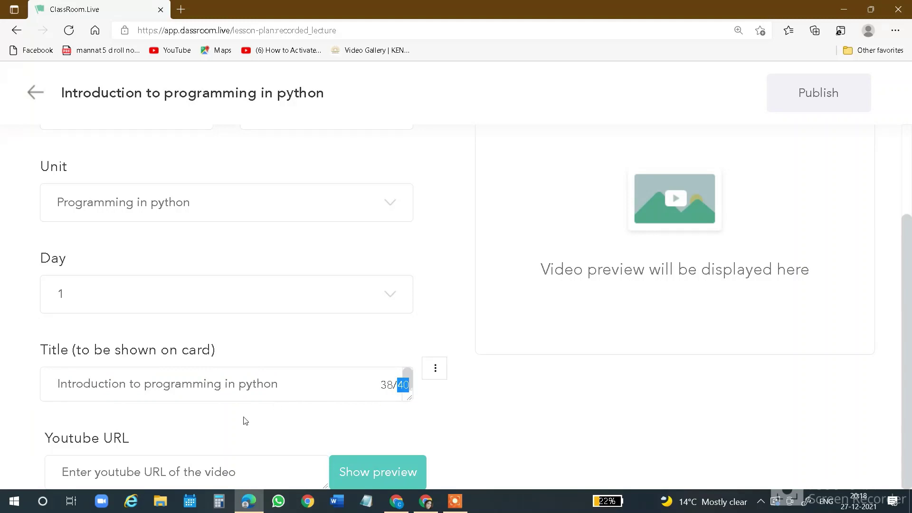
scroll(156, 430, up, 1)
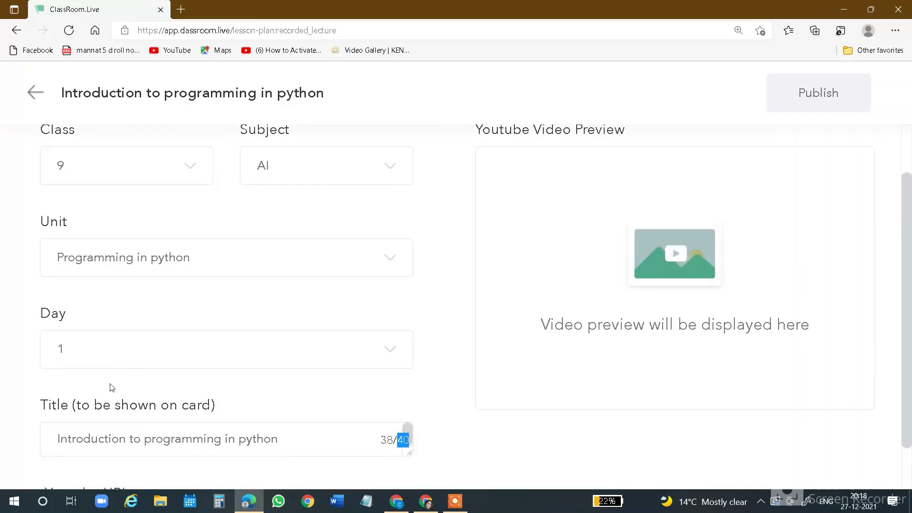
scroll(108, 388, down, 1)
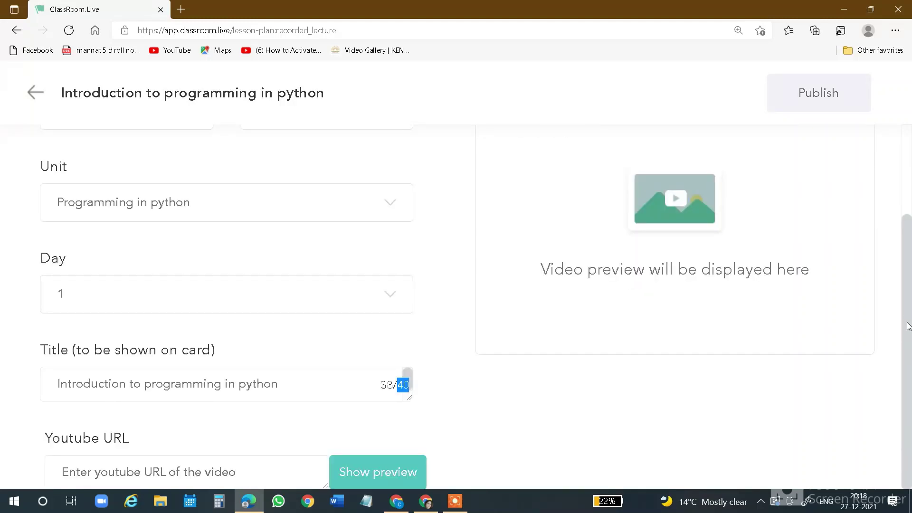
- Switch to YouTube Studio in the other browser and open the channel's content list
click(79, 469)
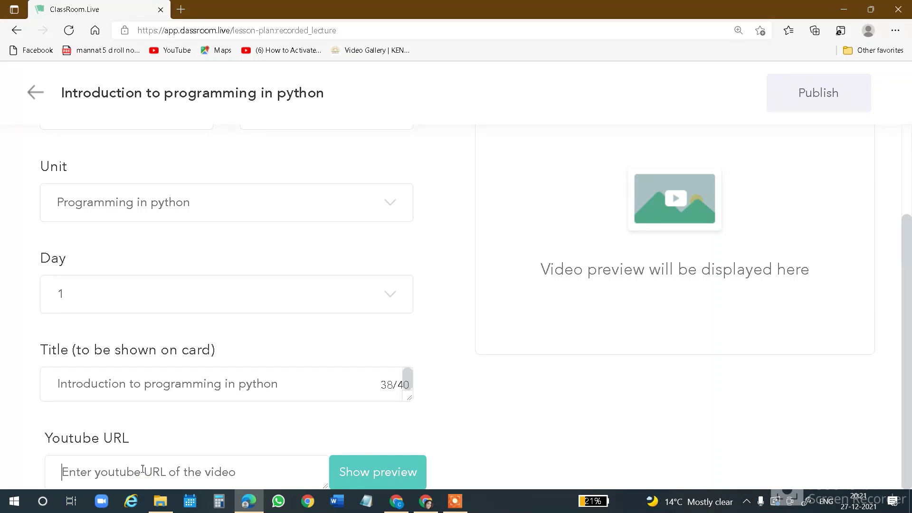
click(426, 502)
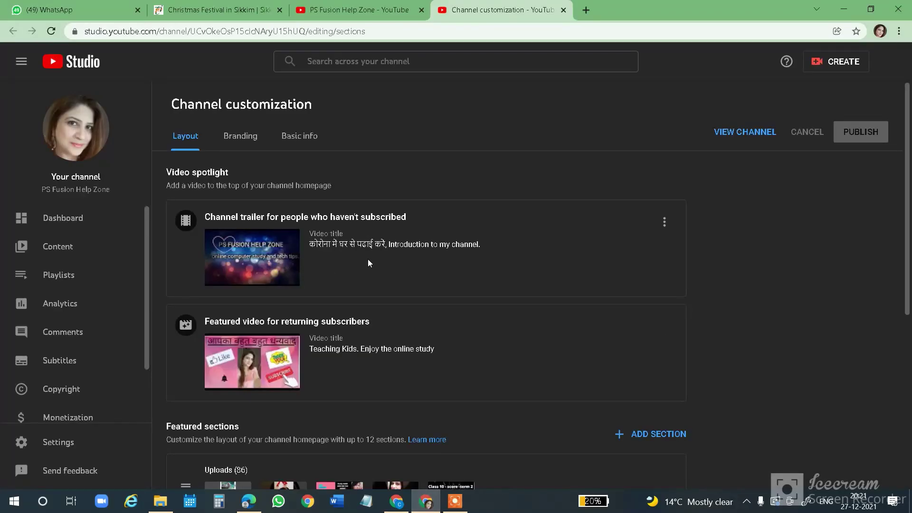
click(364, 8)
click(494, 9)
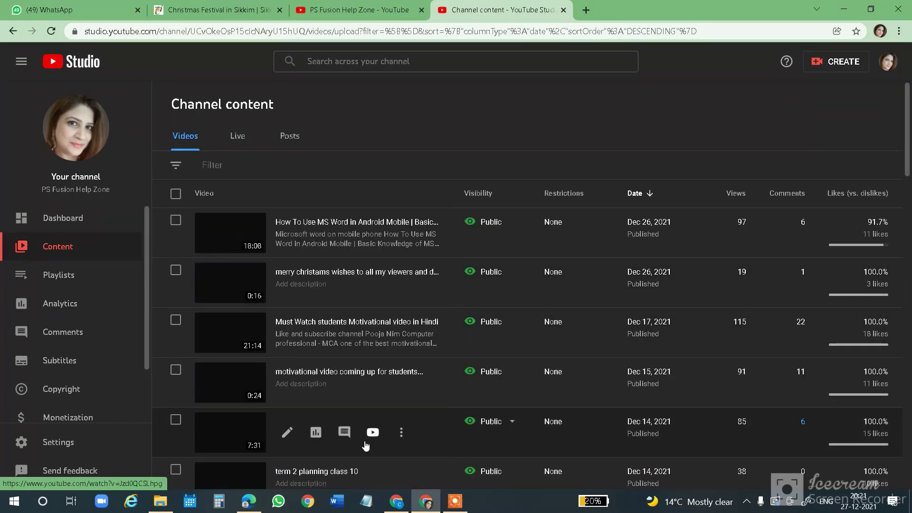
- Find the Python Programming (Part 1) video in the channel content, open its details and copy the video link
scroll(365, 446, down, 1)
scroll(413, 267, up, 1)
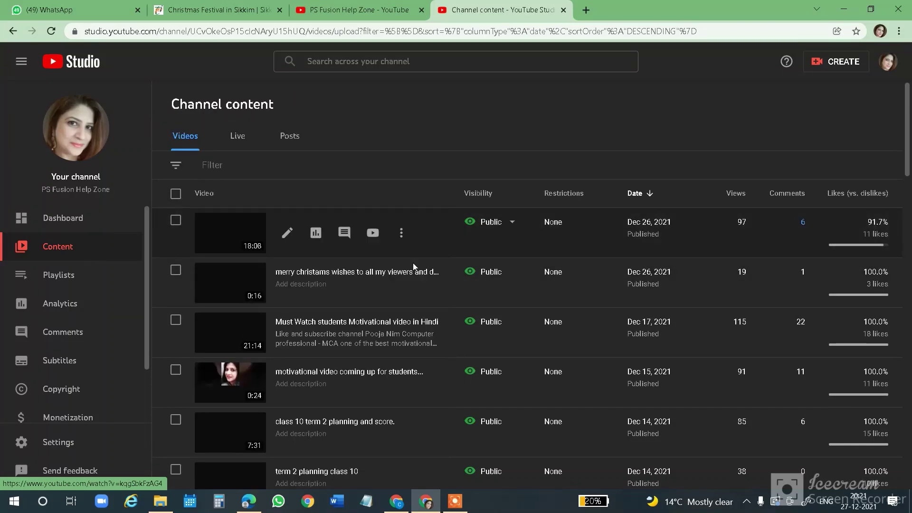
scroll(370, 360, down, 10)
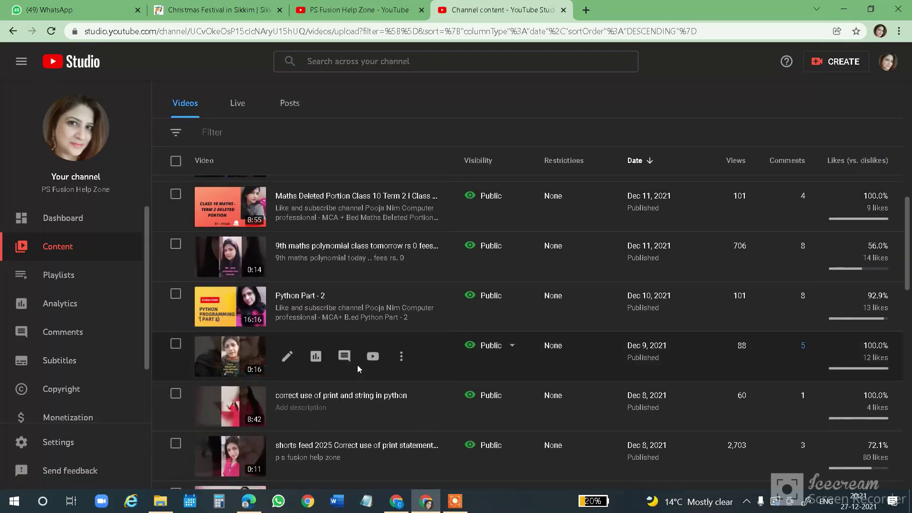
scroll(323, 394, down, 3)
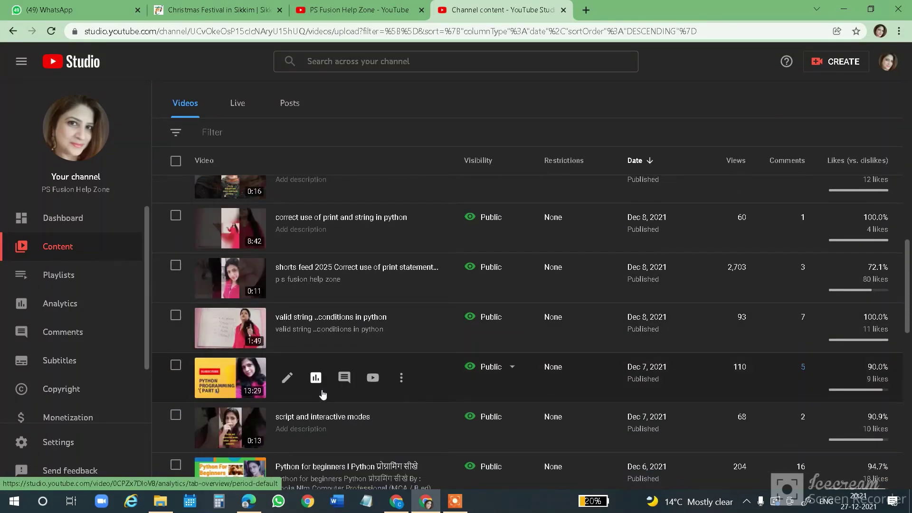
scroll(323, 395, down, 1)
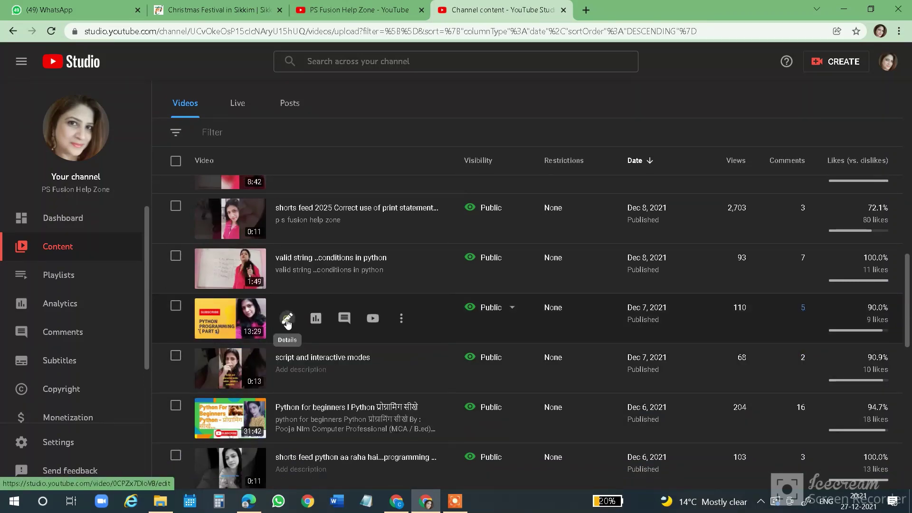
click(287, 320)
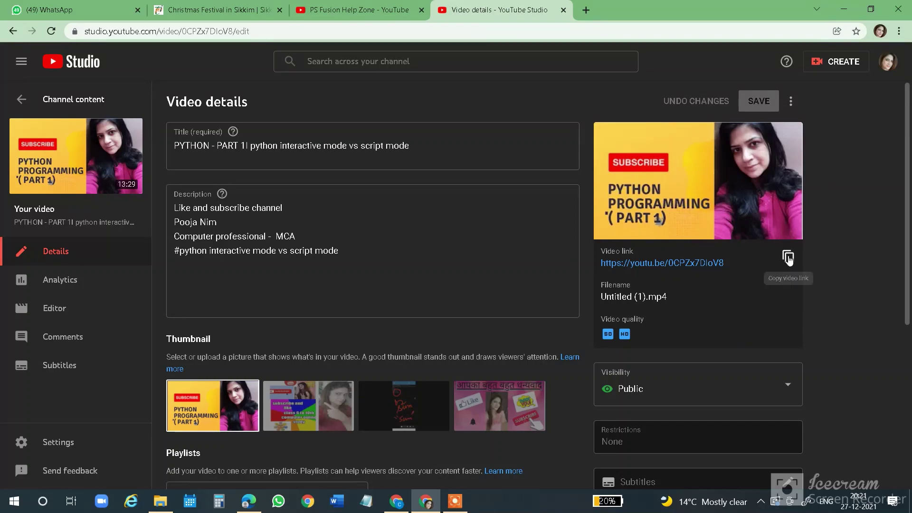
click(789, 259)
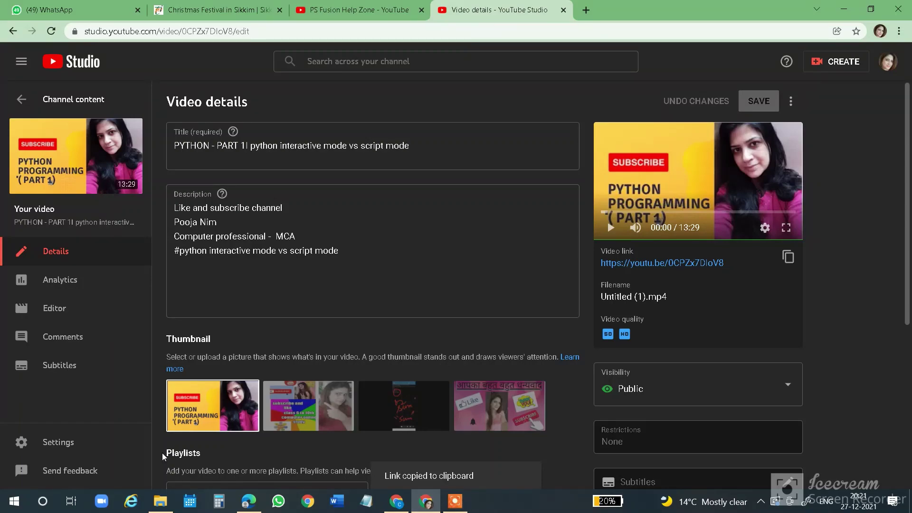
- Return to ClassRoom.Live, paste the copied link as the lecture's Youtube URL and show the video preview
click(249, 502)
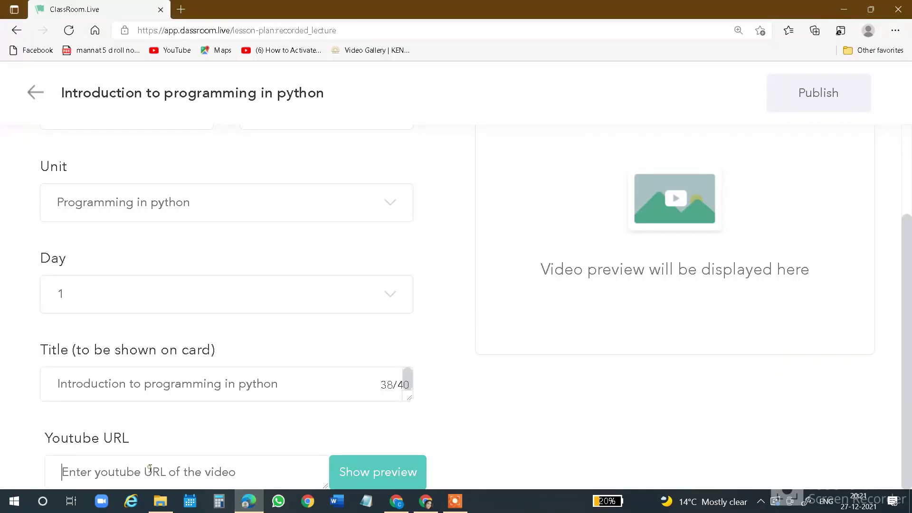
key(ctrl+v)
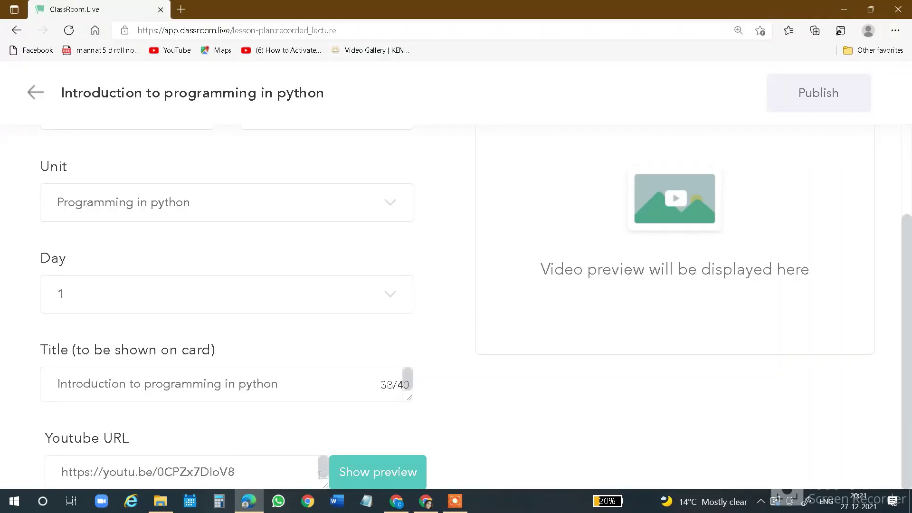
click(357, 472)
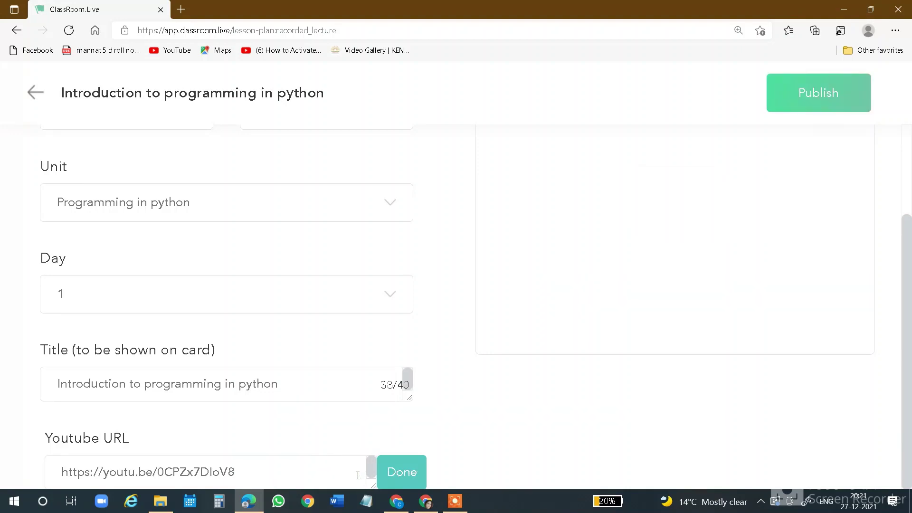
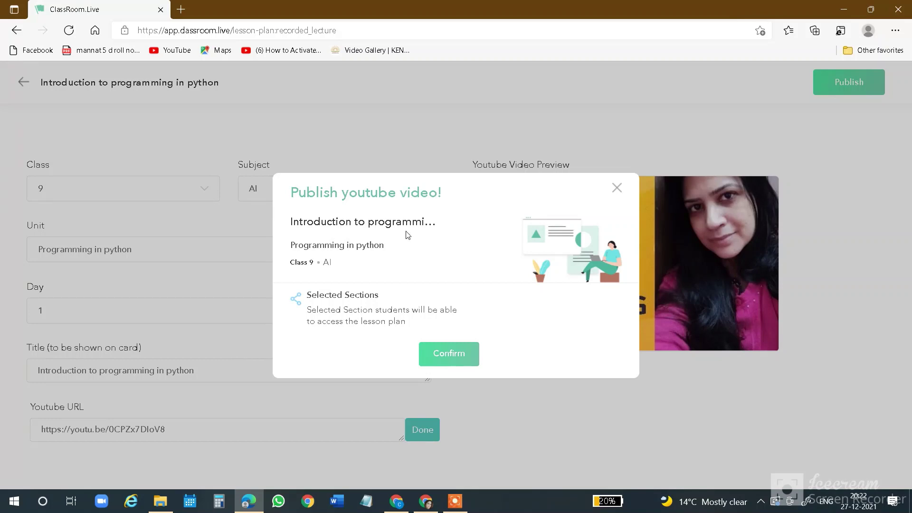
- Confirm publishing the Youtube lecture to sections A and B of class 9
drag(290, 223, 426, 248)
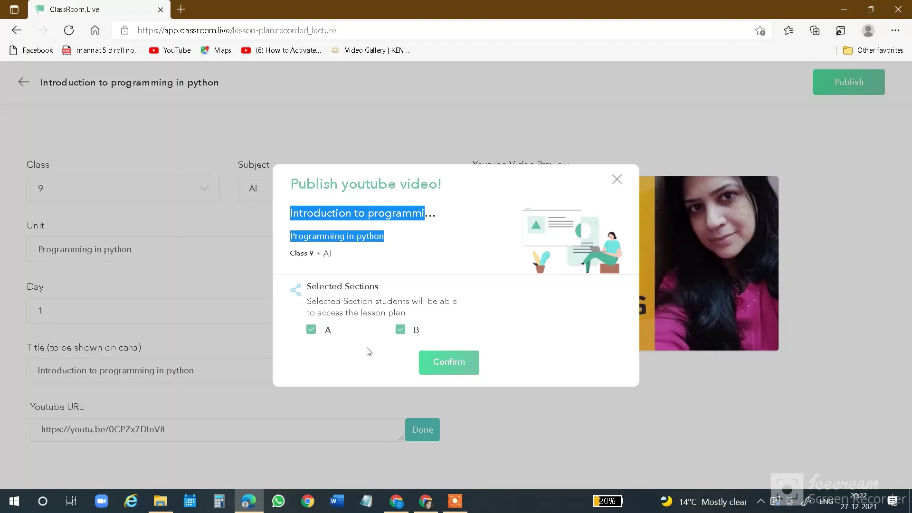
click(440, 366)
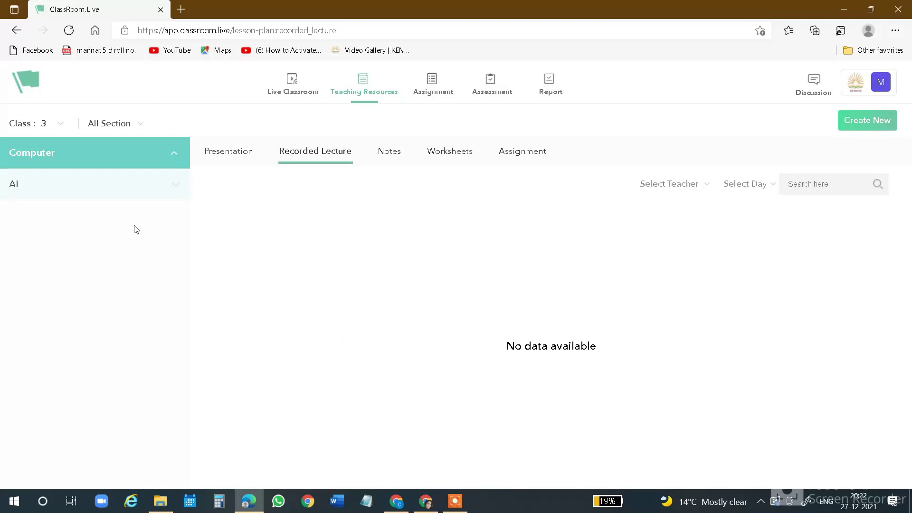
- Filter the recorded lectures by class 9 to check the published lecture
click(30, 185)
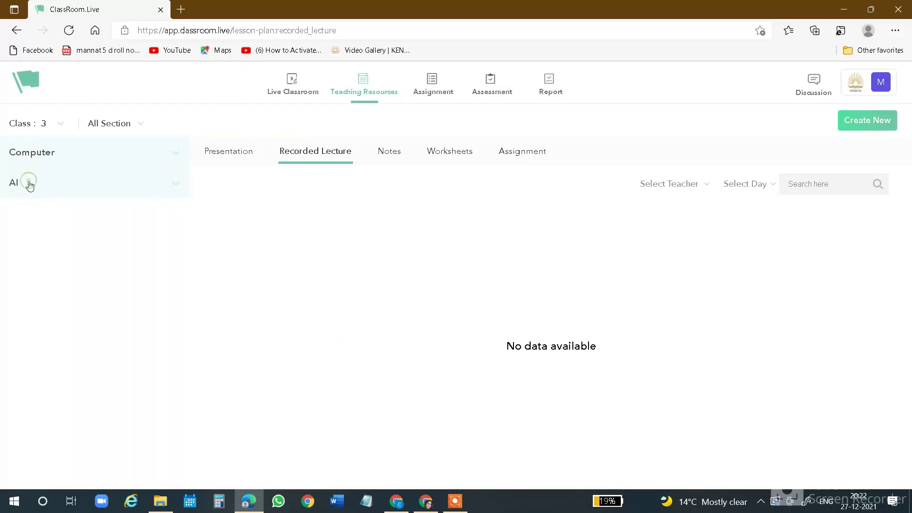
click(38, 153)
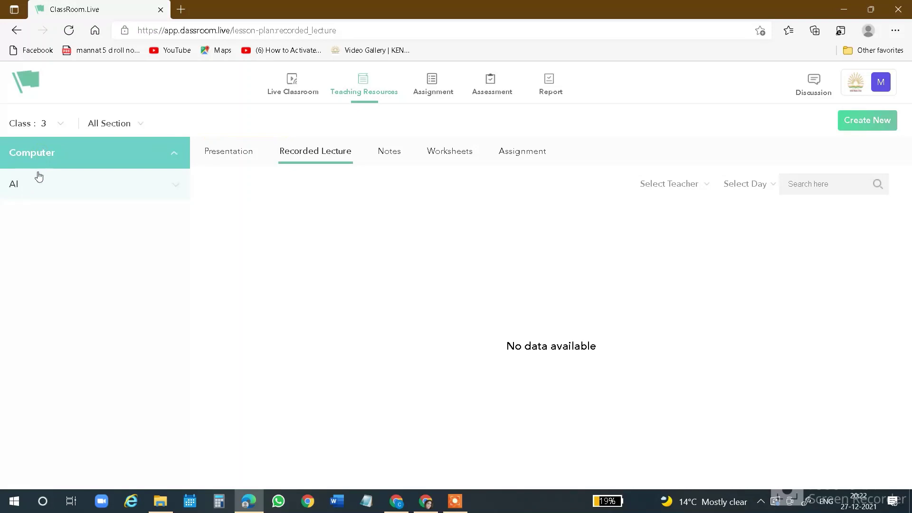
click(62, 125)
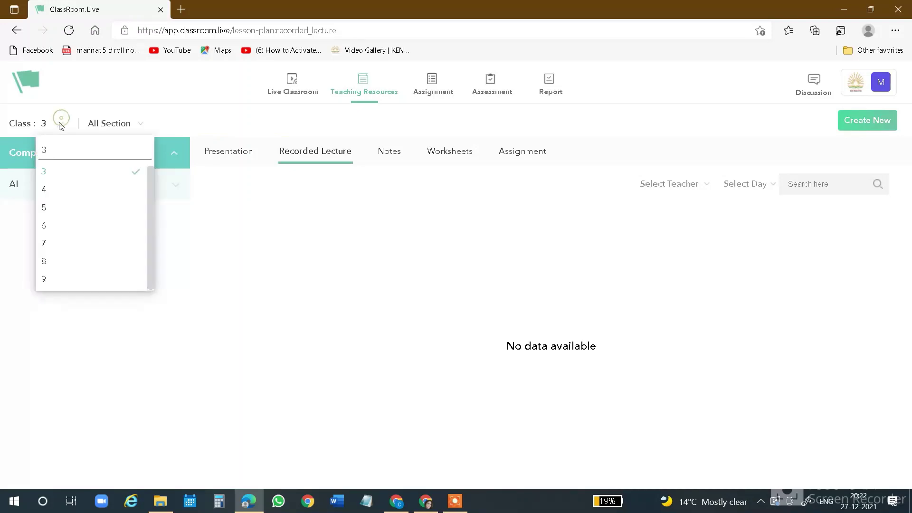
click(65, 280)
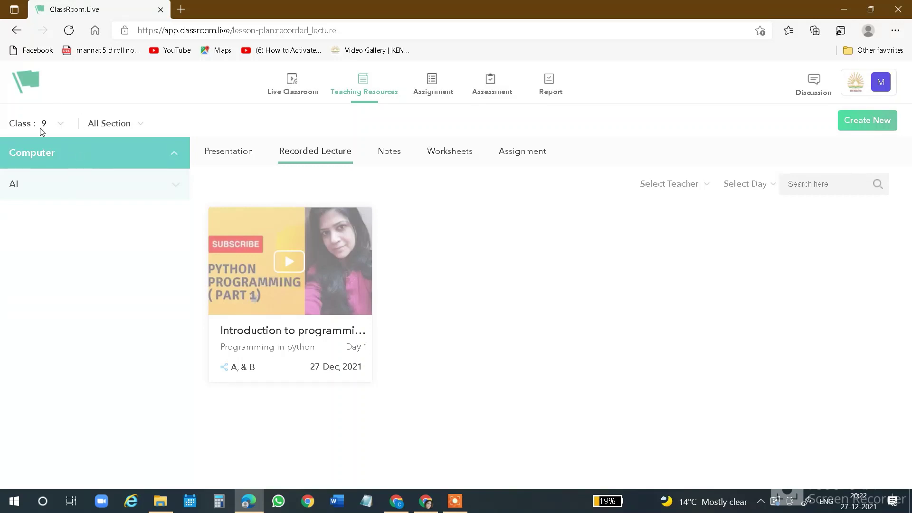
click(58, 124)
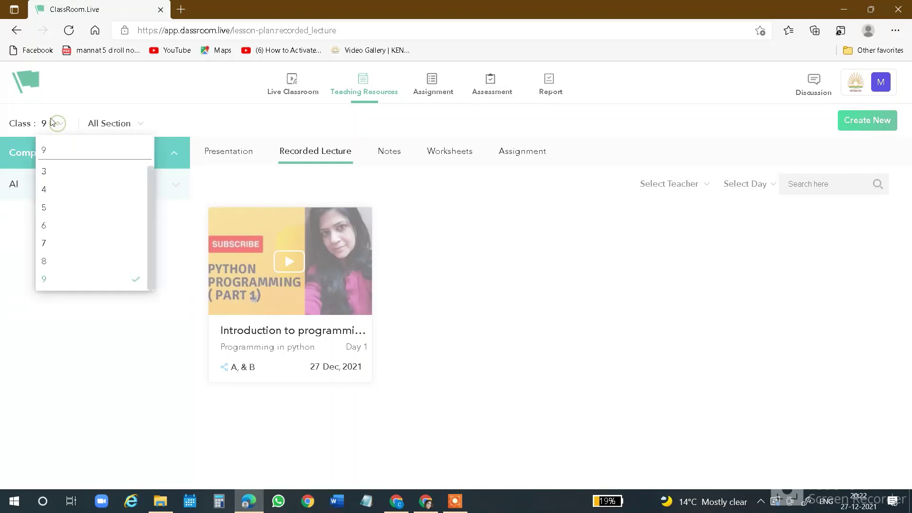
click(41, 309)
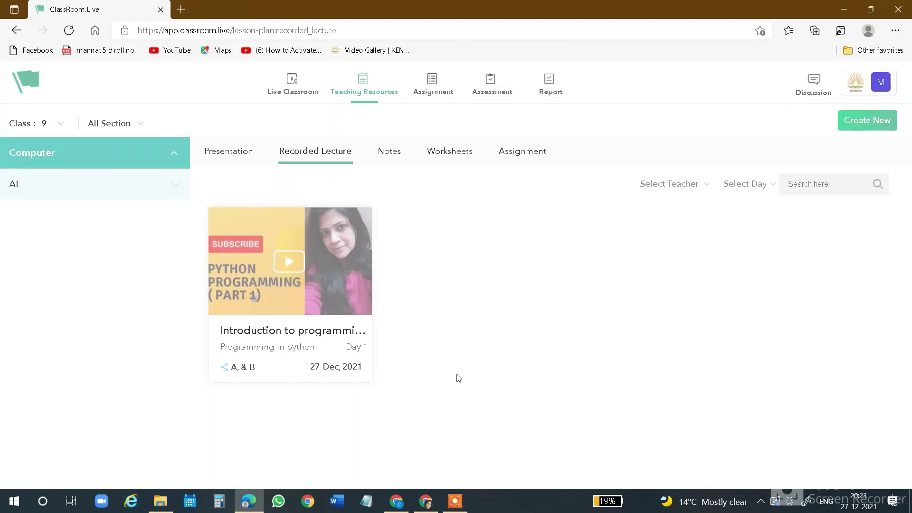
- Create a new presentation lesson plan and set its class to 9 and its subject to AI
click(214, 151)
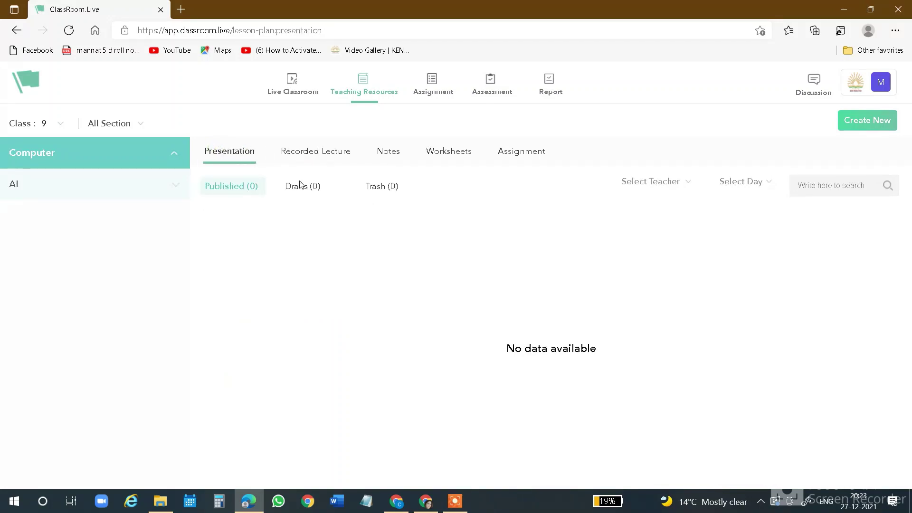
click(863, 122)
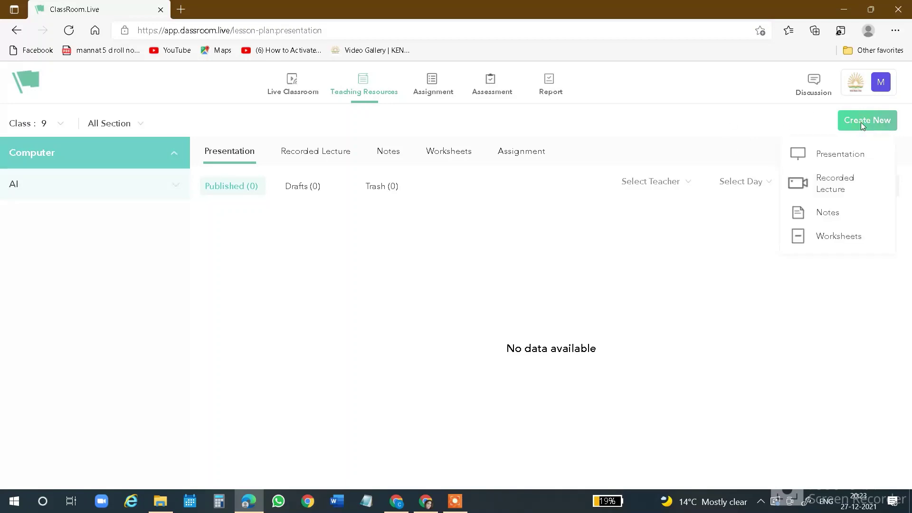
click(837, 159)
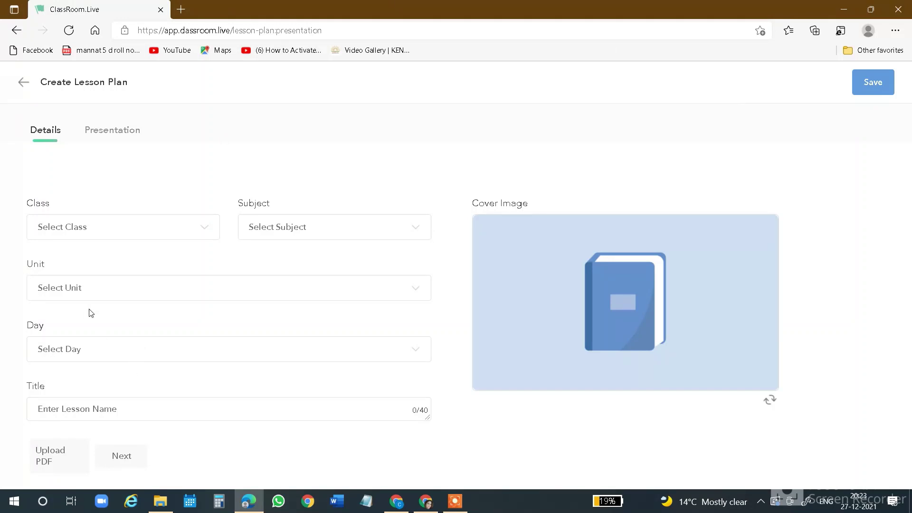
click(211, 232)
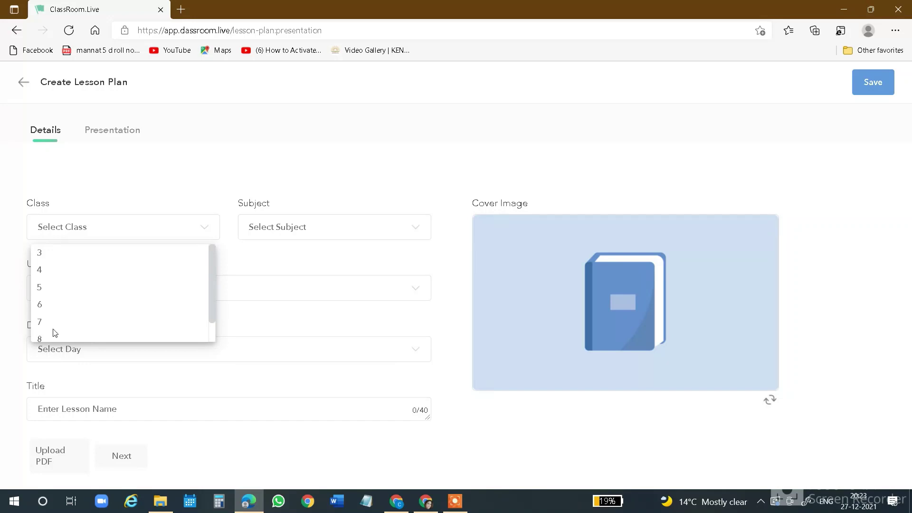
scroll(67, 328, down, 1)
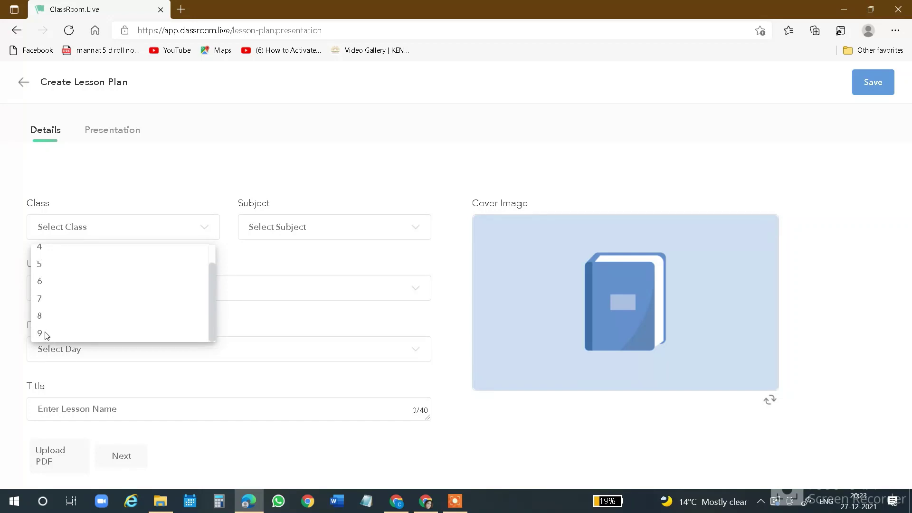
click(44, 334)
click(418, 232)
click(266, 272)
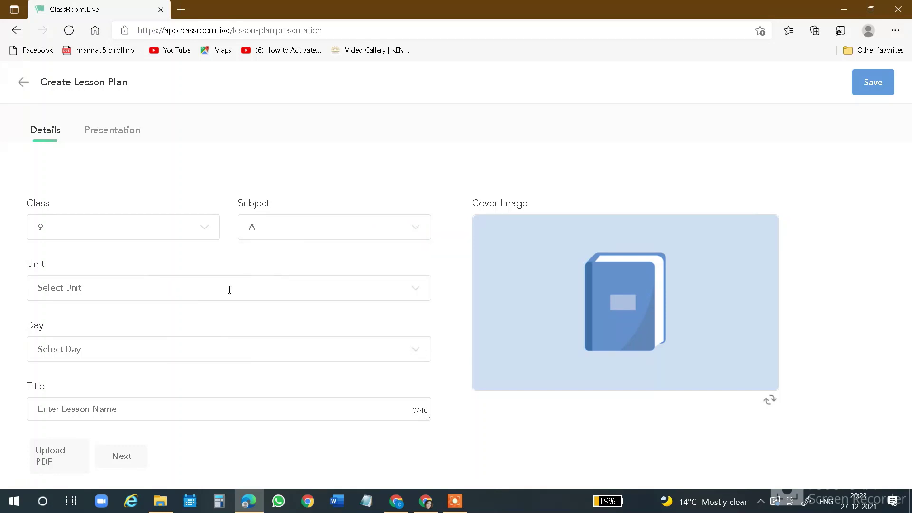
- Set the lesson plan's unit to Programming in python and its day to 1
click(416, 293)
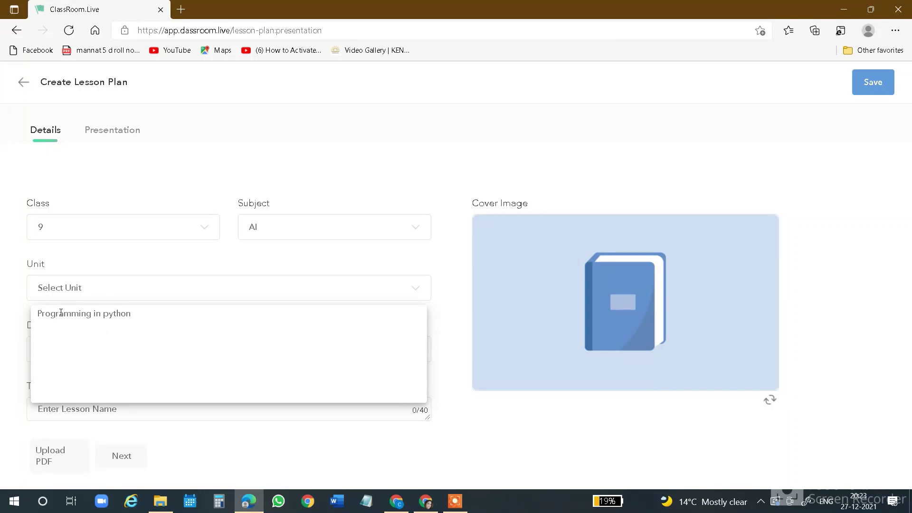
click(110, 316)
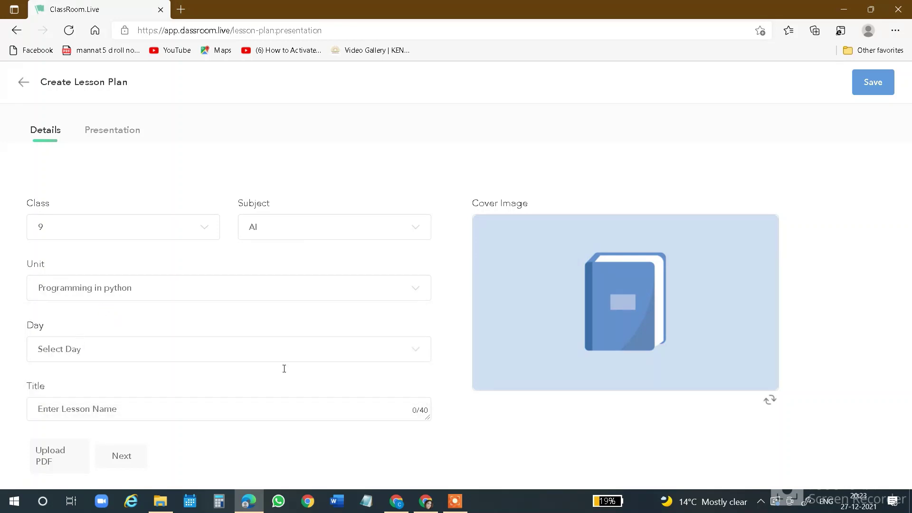
click(416, 357)
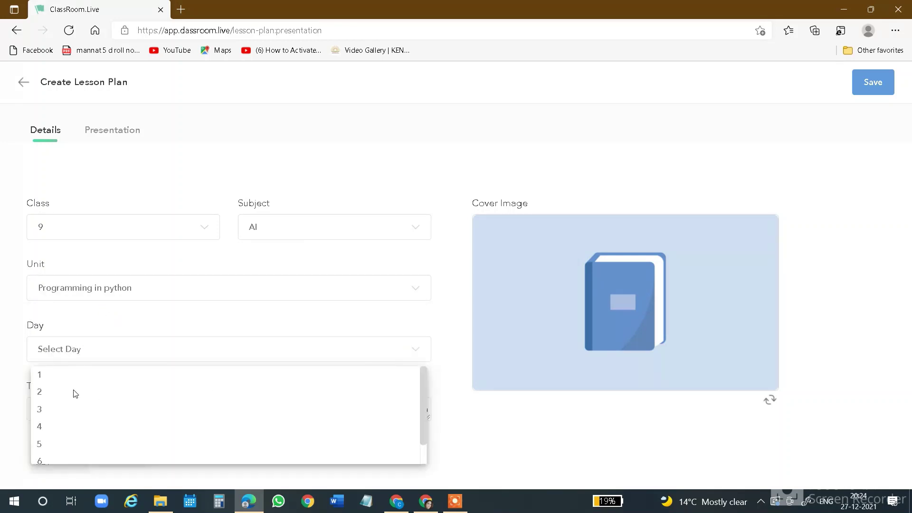
click(56, 376)
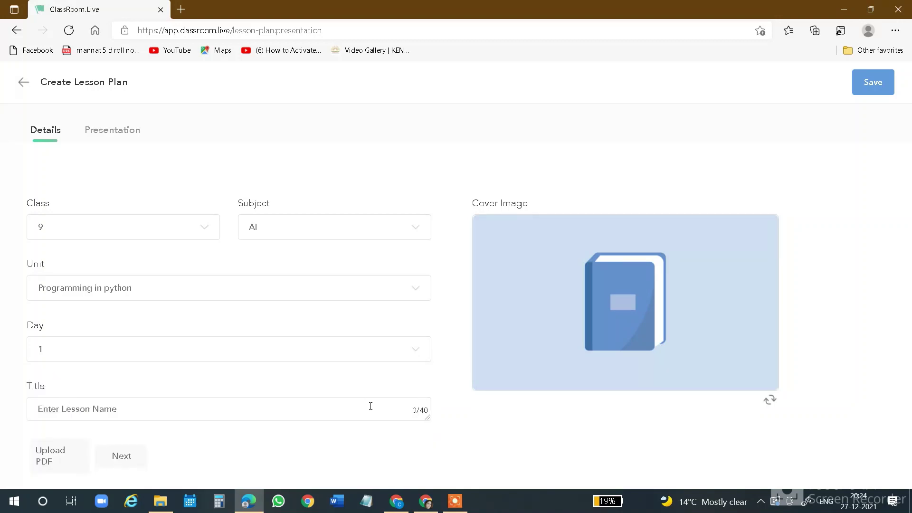
- Title the lesson plan "Programming in python"
text(Progrmami)
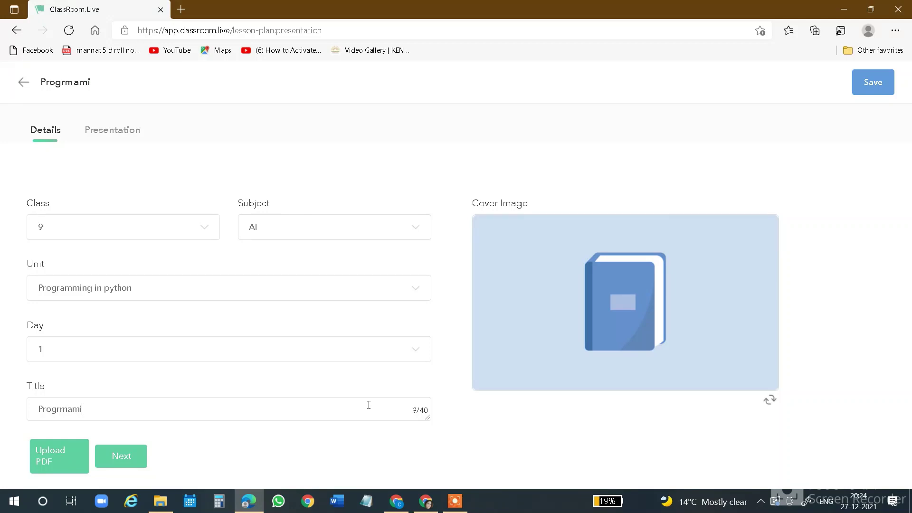
key(BackSpace)
key(BackSpace)
key(BackSpace)
key(BackSpace)
text(amming in python)
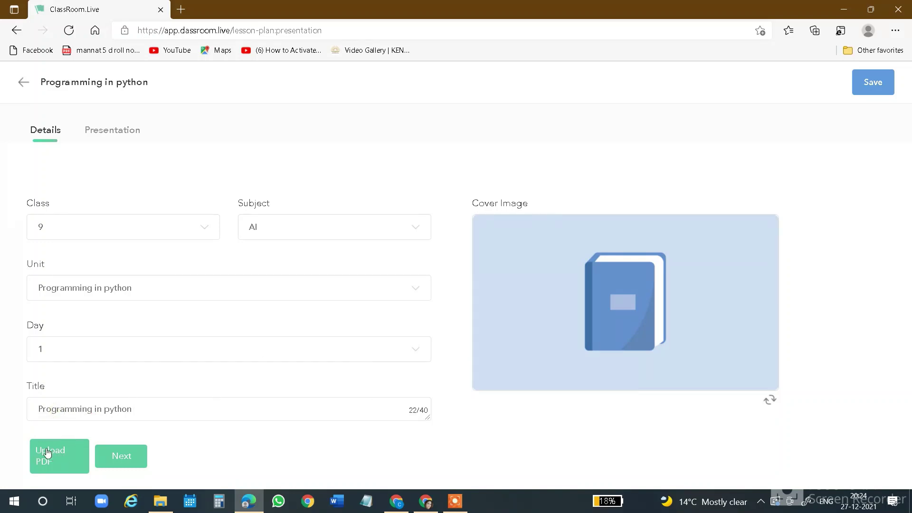
- Upload AI_Curriculum_Handbook Class 8 & 9.pdf from the class 9 folder inside class 9 AI -PItampura as the lesson's presentation
key(ctrl+plus)
key(ctrl+plus)
key(ctrl+plus)
scroll(85, 444, down, 2)
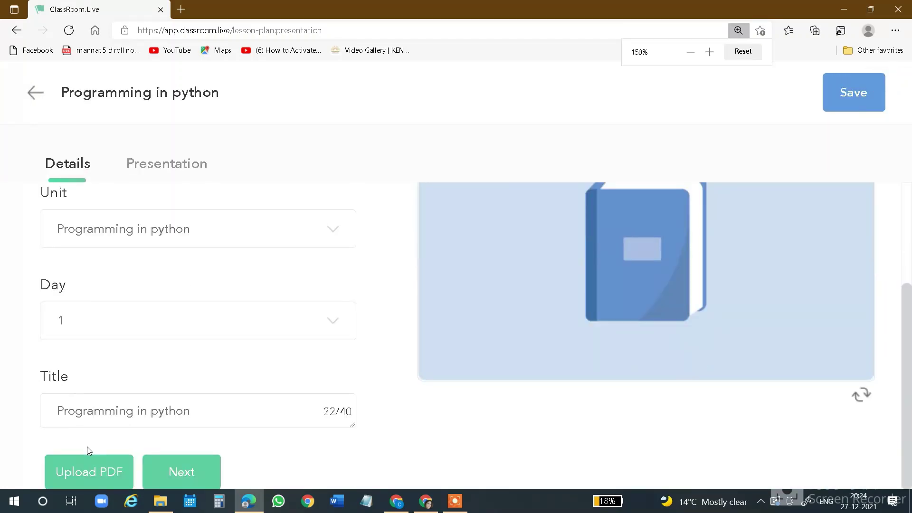
click(92, 474)
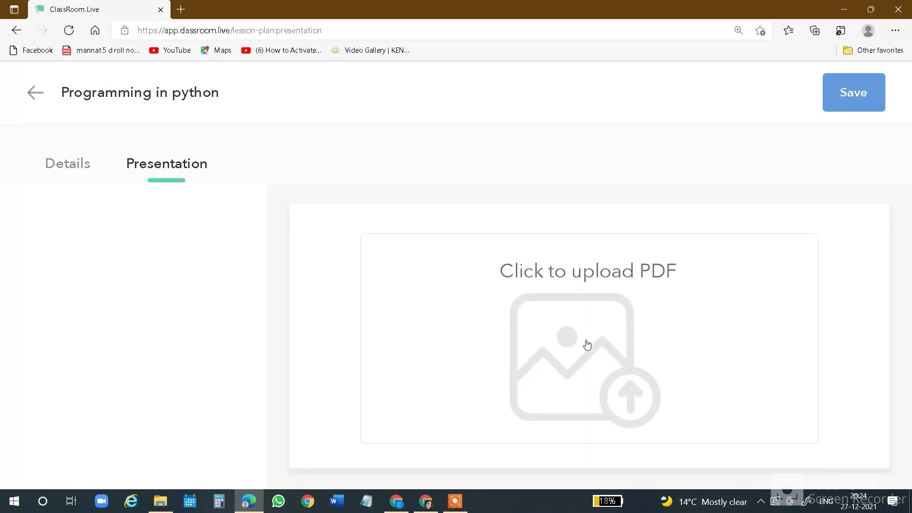
click(587, 343)
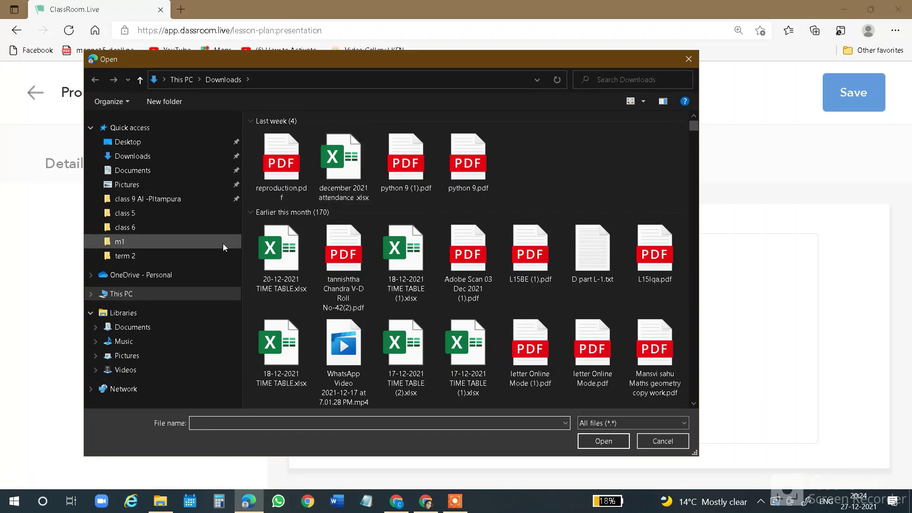
click(143, 198)
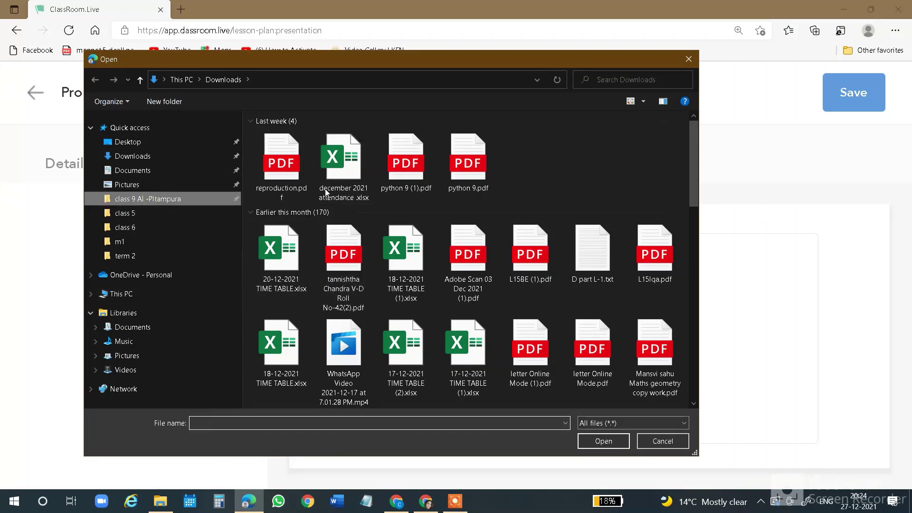
double_click(296, 213)
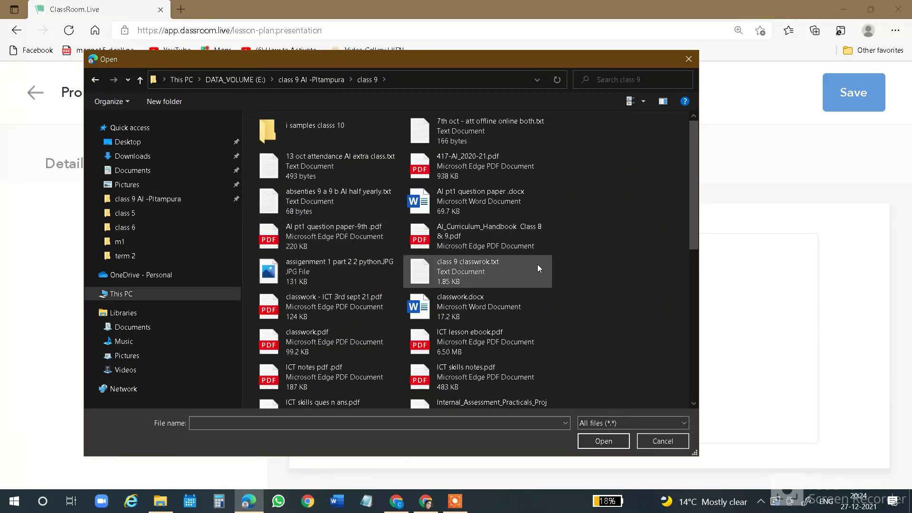
click(502, 233)
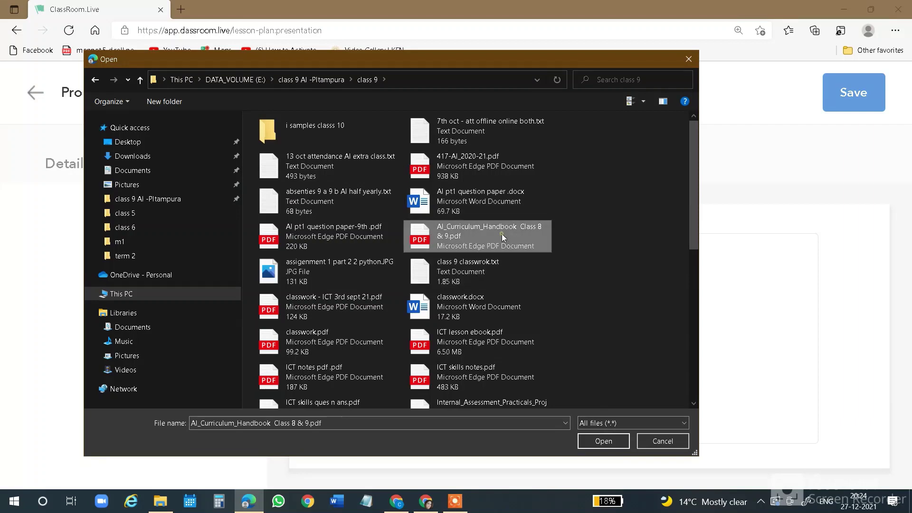
click(580, 441)
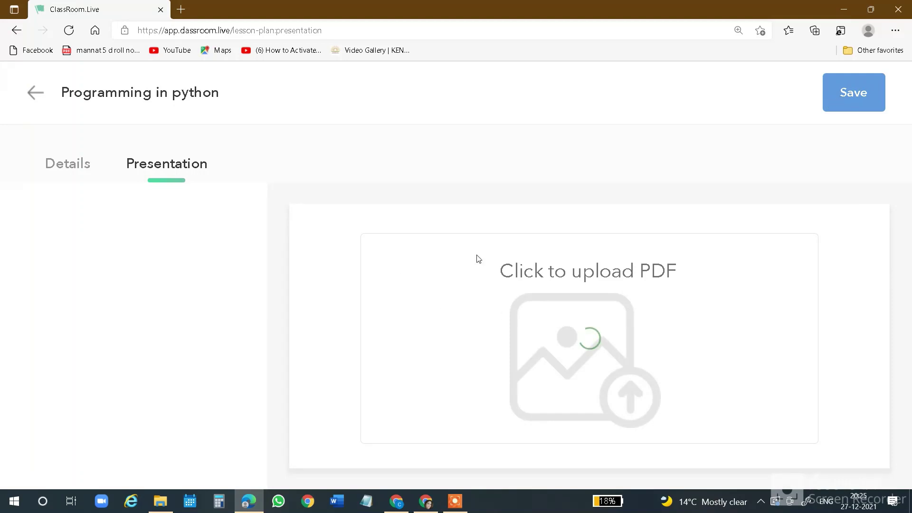
click(455, 502)
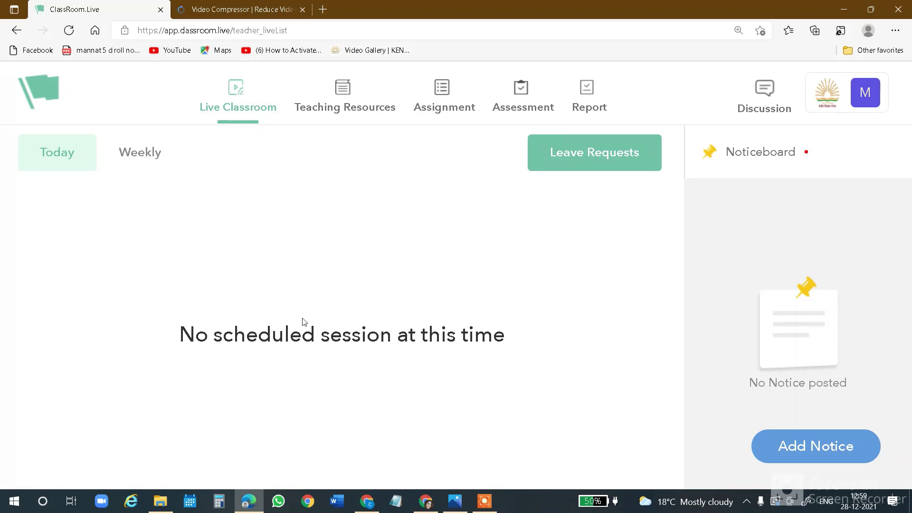
key(ctrl+plus)
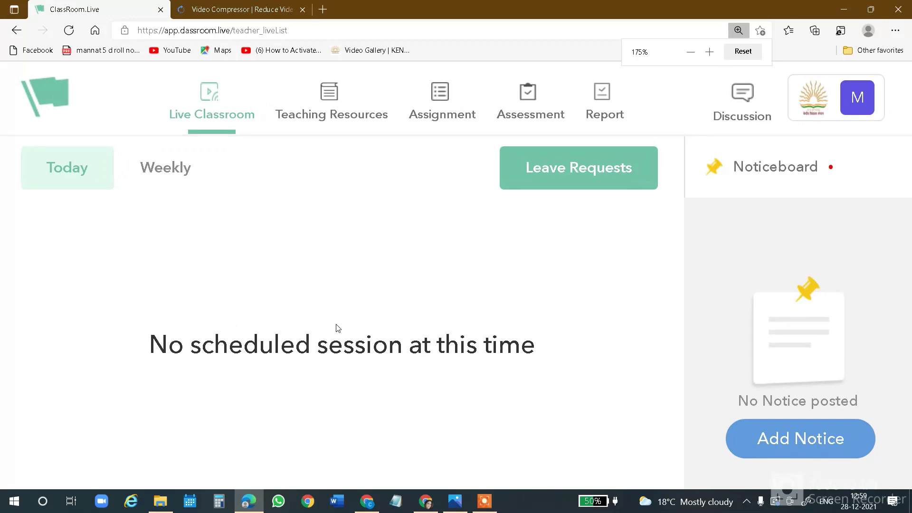
key(ctrl+minus)
key(ctrl+minus)
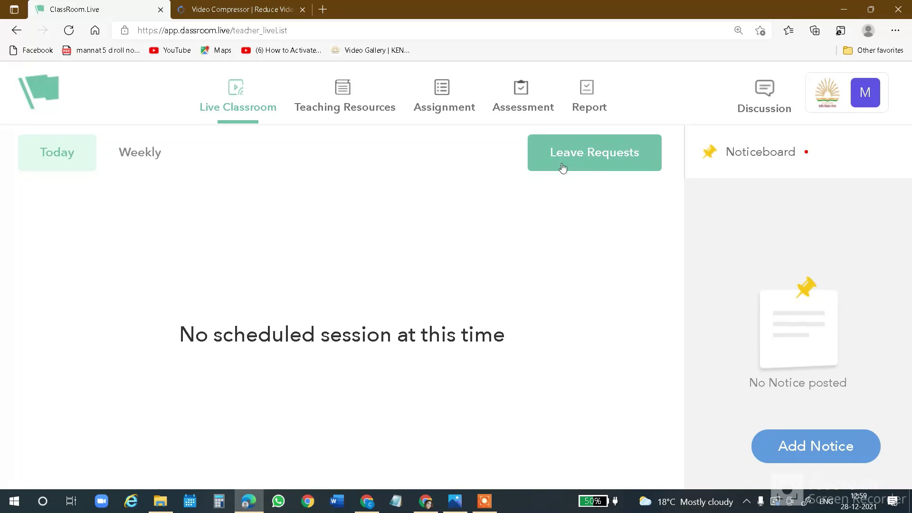
- Open the leave requests and review the From Date, To Date and Teacher columns of the list
click(586, 159)
click(871, 95)
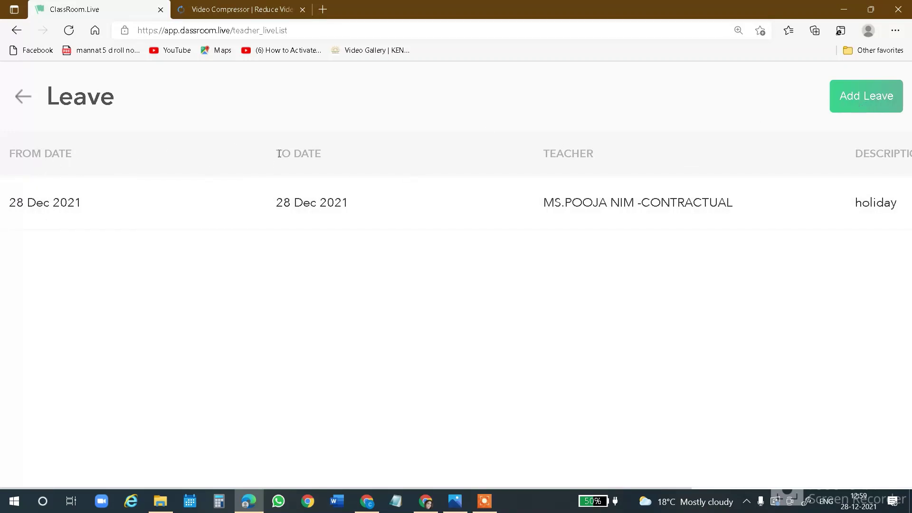
drag(279, 153, 341, 155)
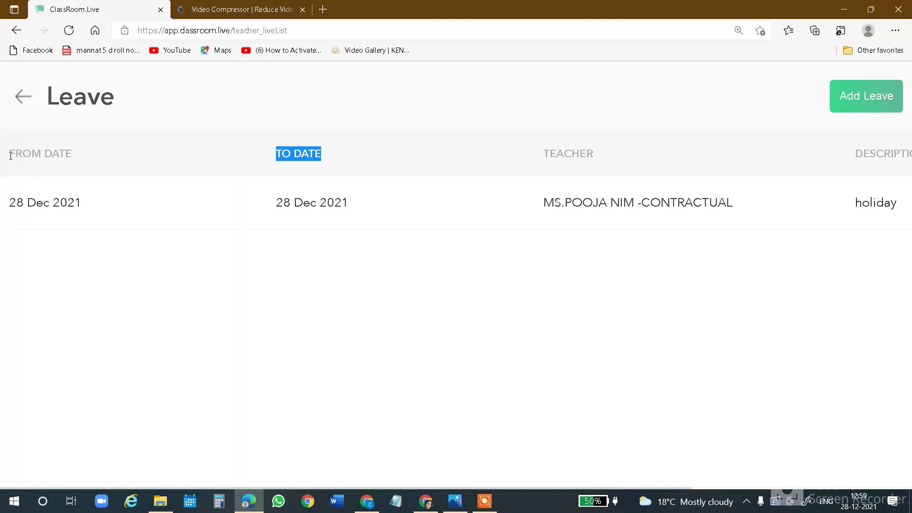
drag(11, 156, 75, 163)
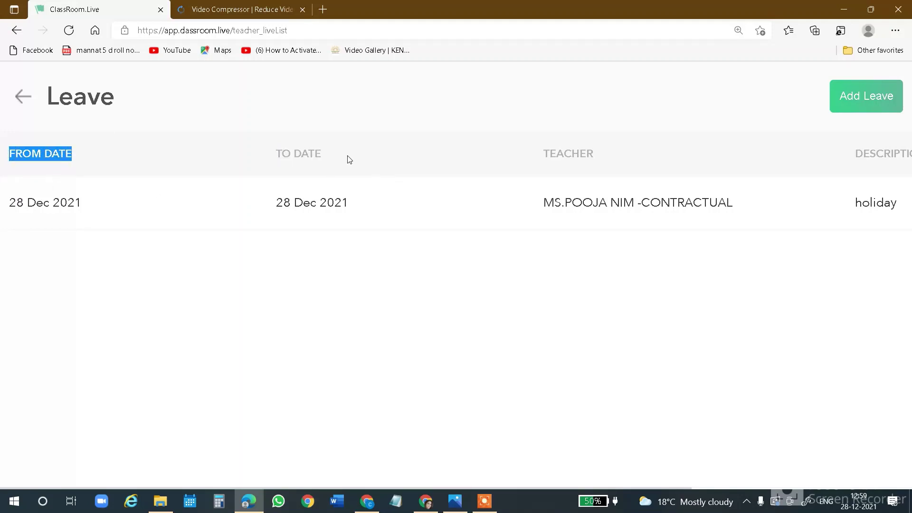
drag(274, 154, 340, 156)
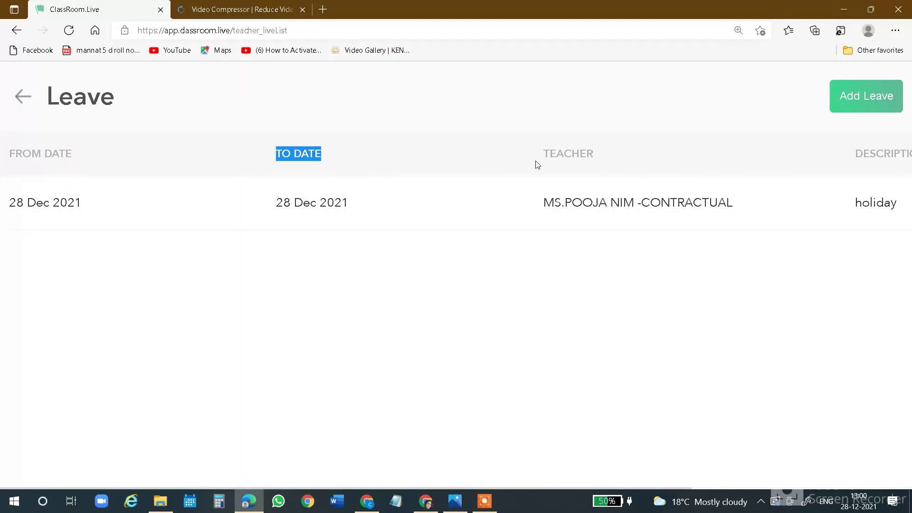
drag(545, 157, 594, 158)
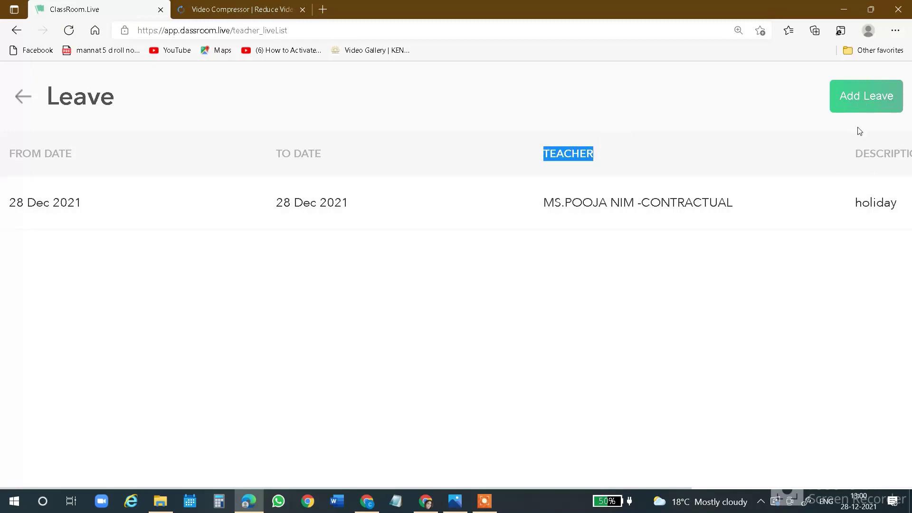
- Add a leave request from 28 December 2021 to 30 December 2021 with the reason "work" and confirm it
click(859, 111)
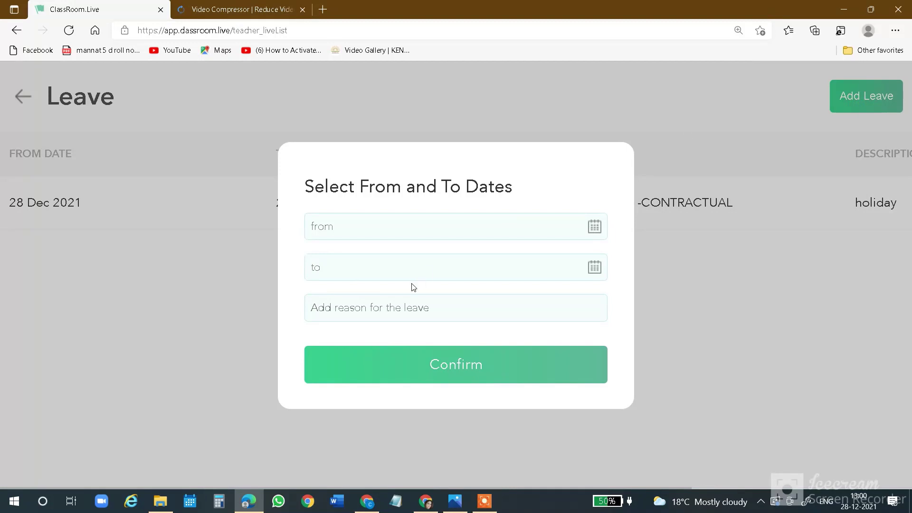
click(324, 231)
click(597, 227)
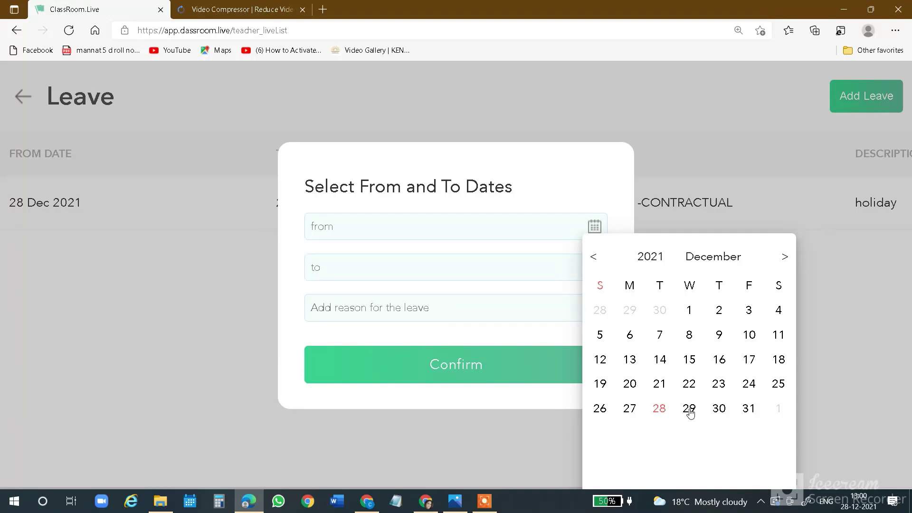
click(659, 409)
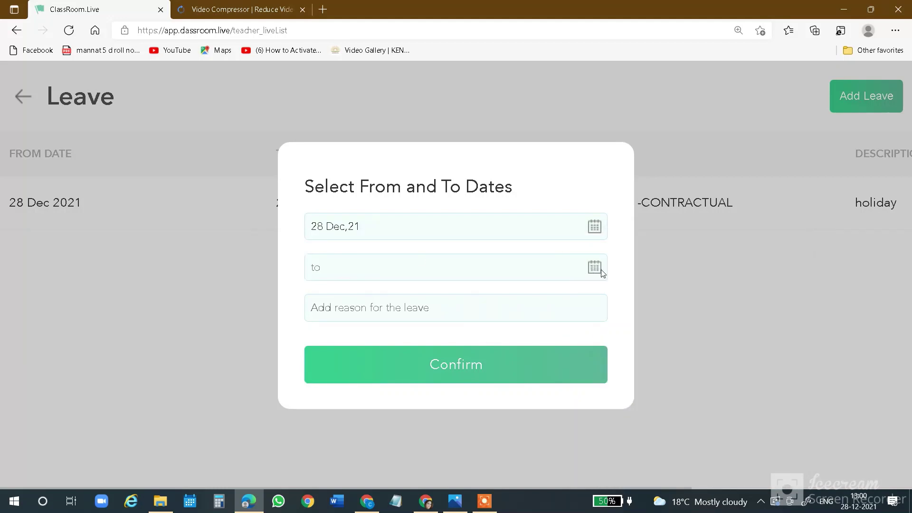
click(333, 267)
click(597, 271)
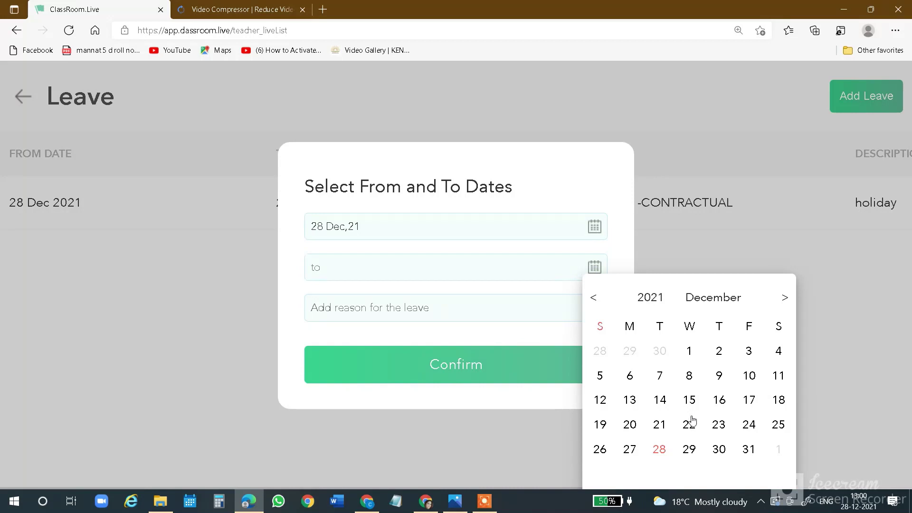
click(718, 450)
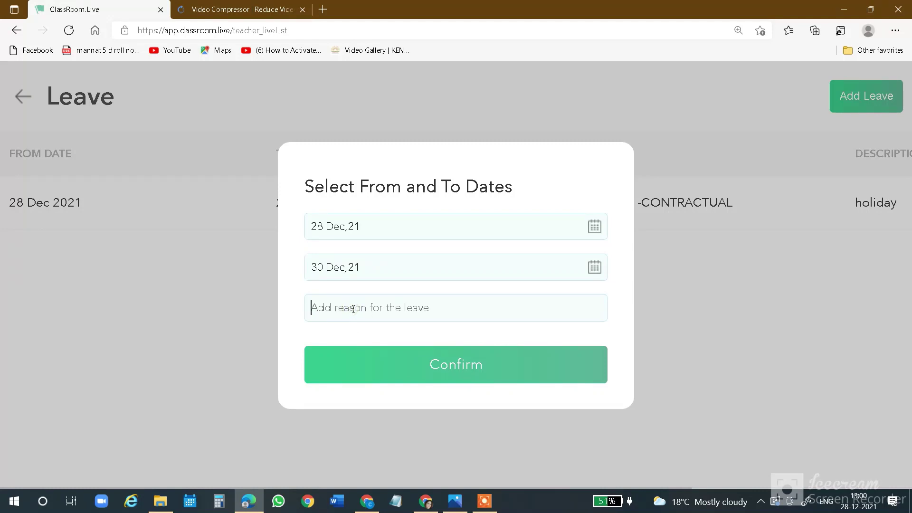
text(work)
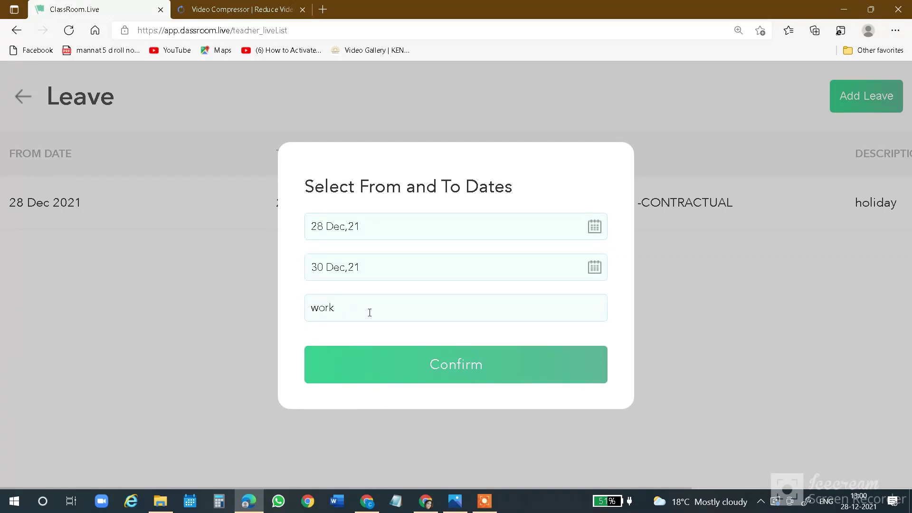
click(441, 372)
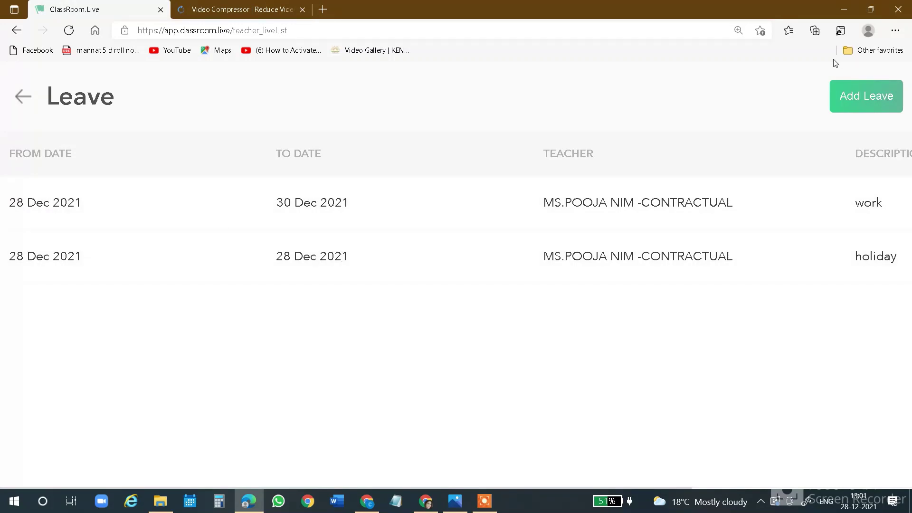
- Try to add a leave request starting on 29 December 2021 without a reason
click(846, 99)
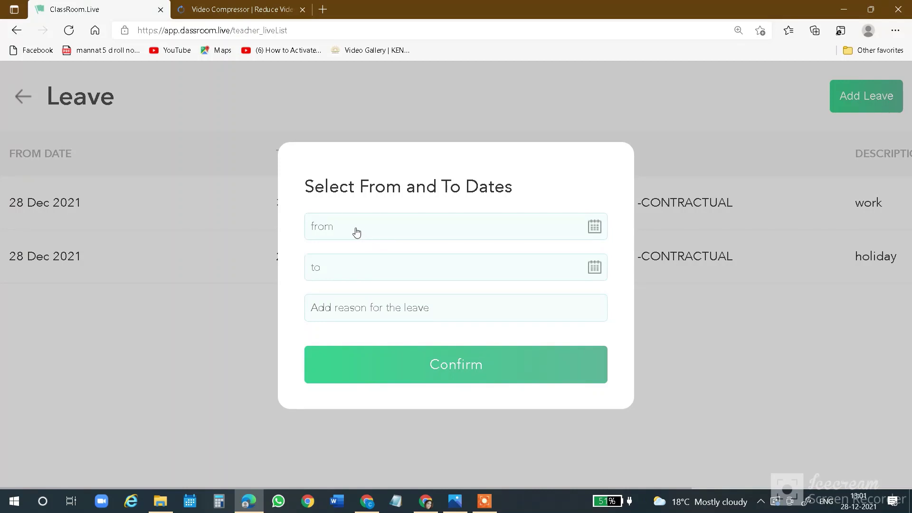
click(595, 227)
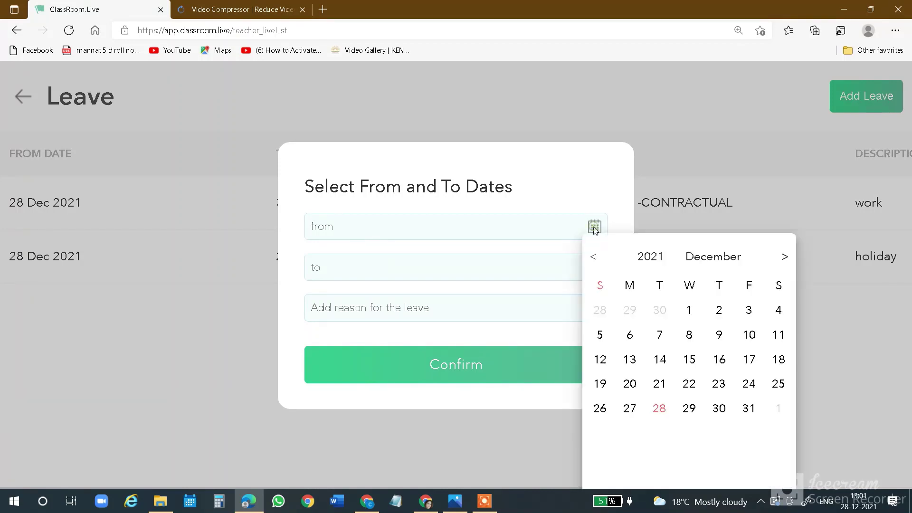
click(690, 410)
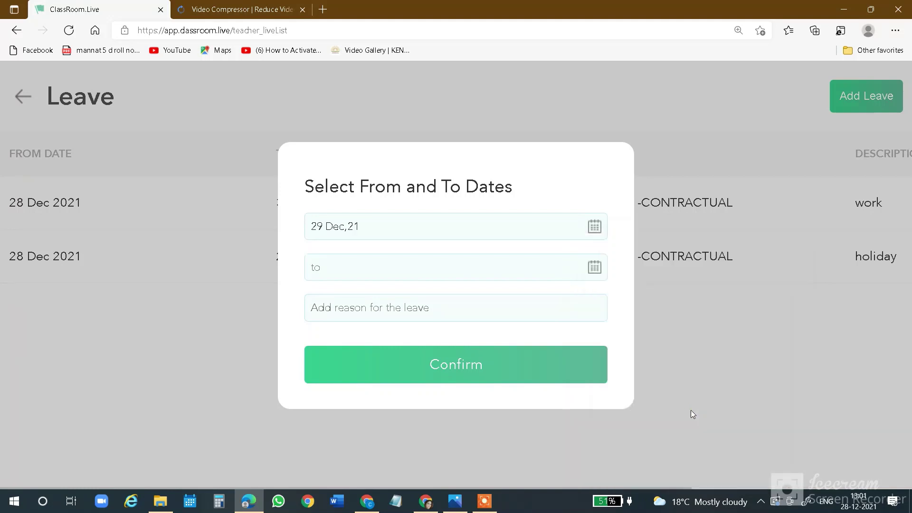
click(595, 269)
click(686, 449)
click(438, 364)
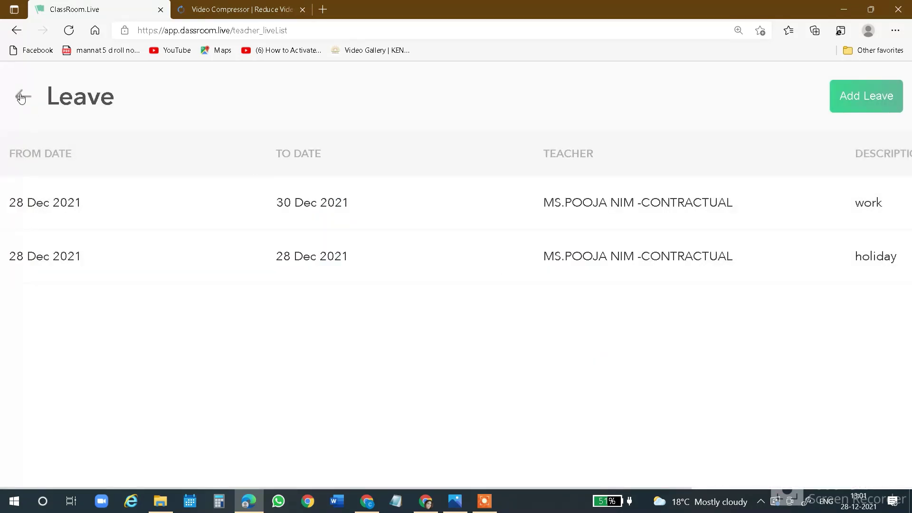
- Leave the leave requests and open the Notes section of Teaching Resources
click(23, 97)
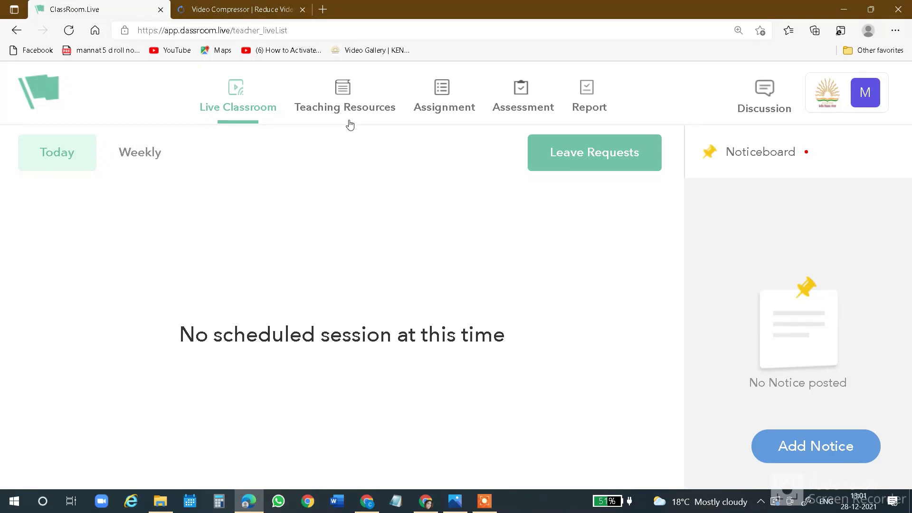
click(345, 105)
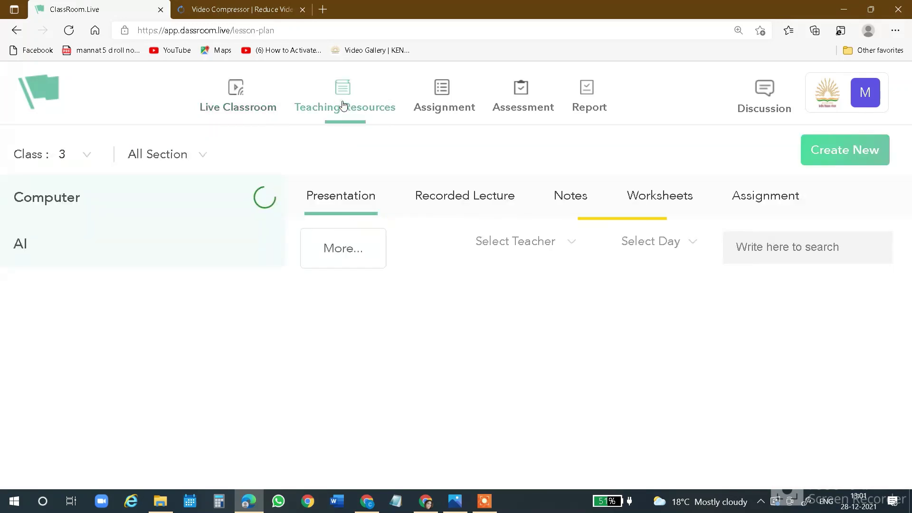
click(457, 208)
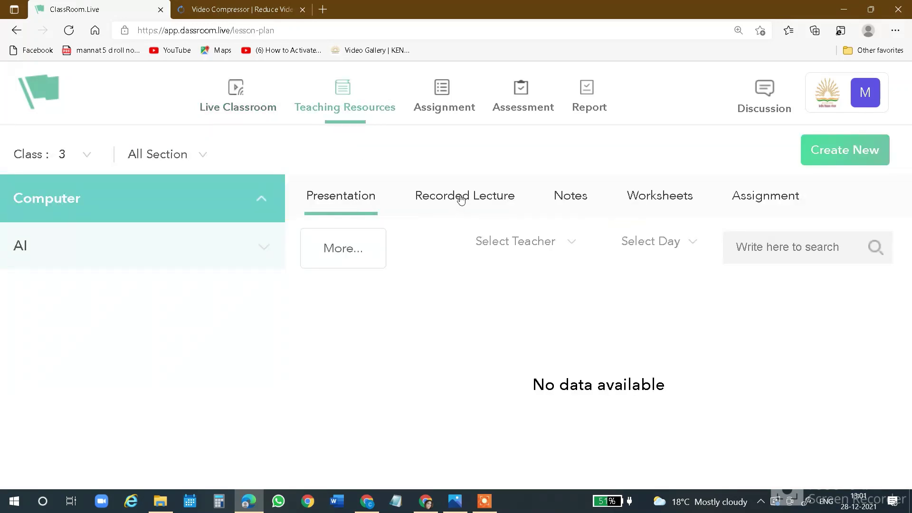
click(572, 199)
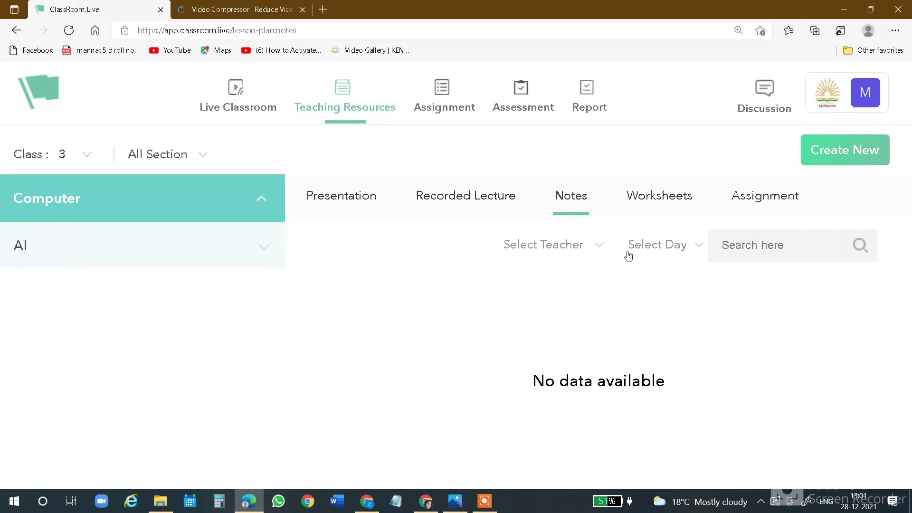
- Filter the class 3 notes by a single contractual teacher near the end of the teacher list
click(601, 246)
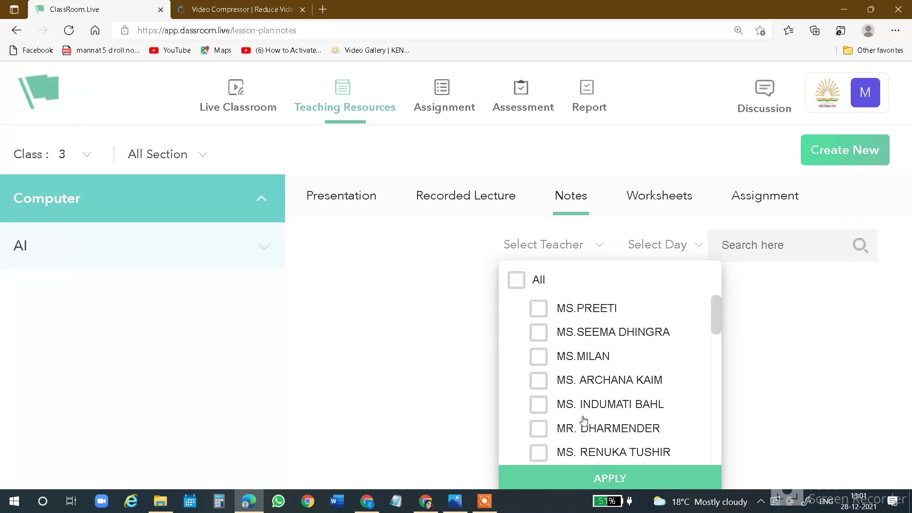
scroll(582, 423, down, 1)
scroll(588, 424, up, 1)
middle_click(715, 319)
click(695, 423)
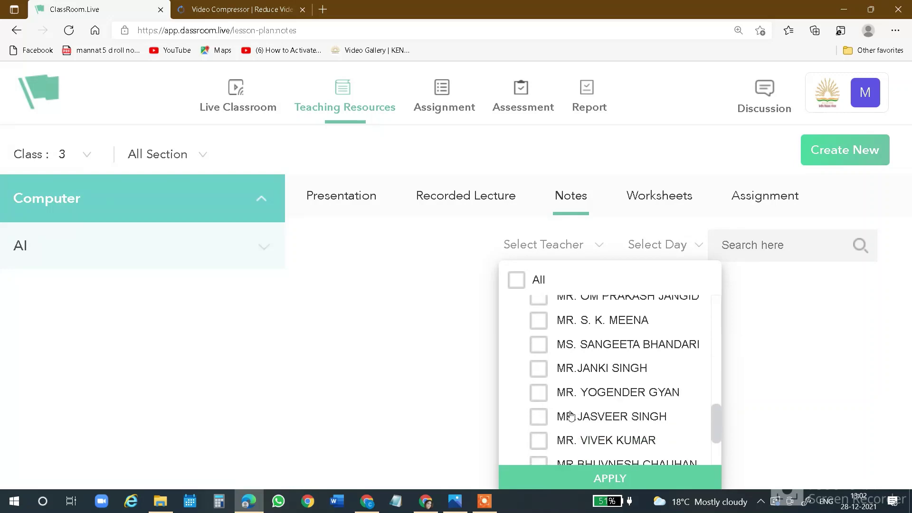
middle_click(716, 420)
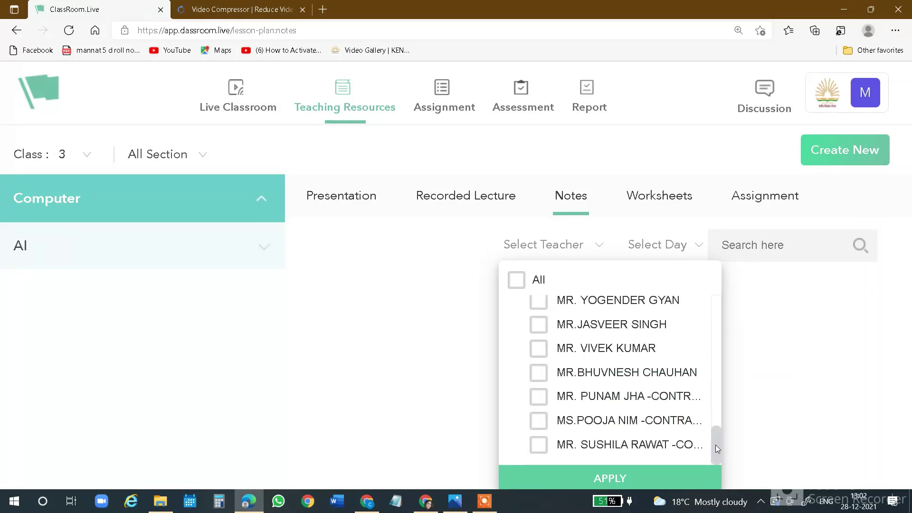
click(539, 399)
drag(722, 445, 722, 418)
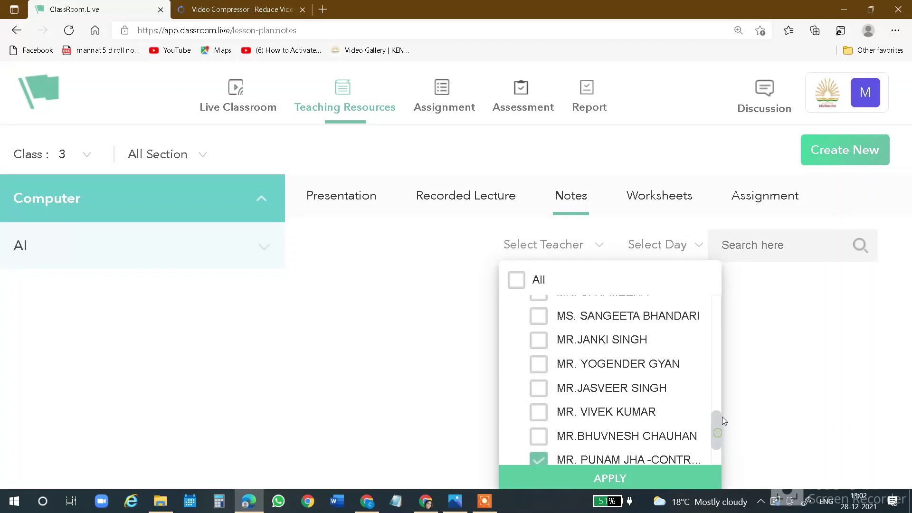
click(626, 479)
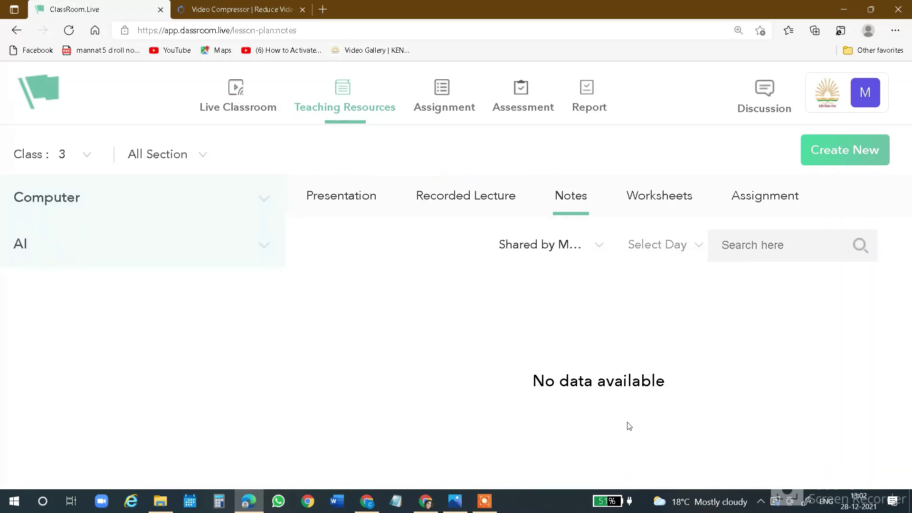
- Filter the class 3 notes to Day 1
click(694, 251)
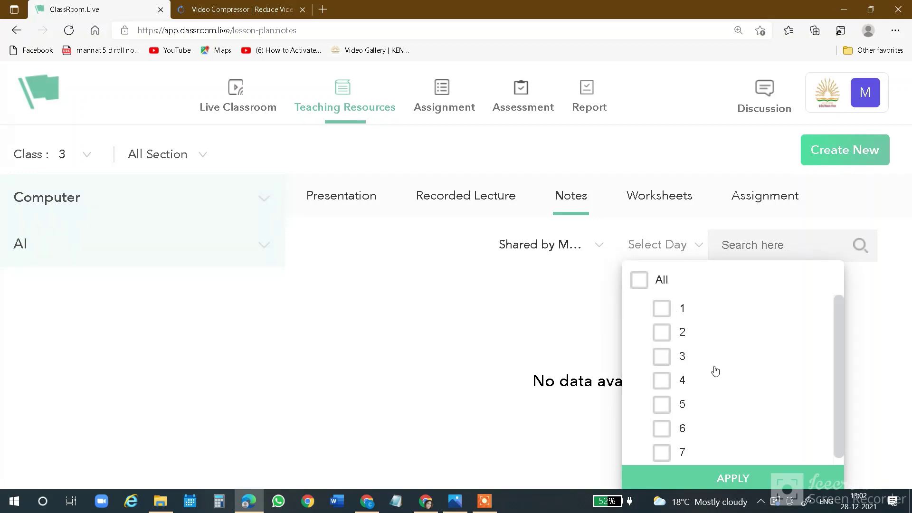
click(661, 308)
click(708, 482)
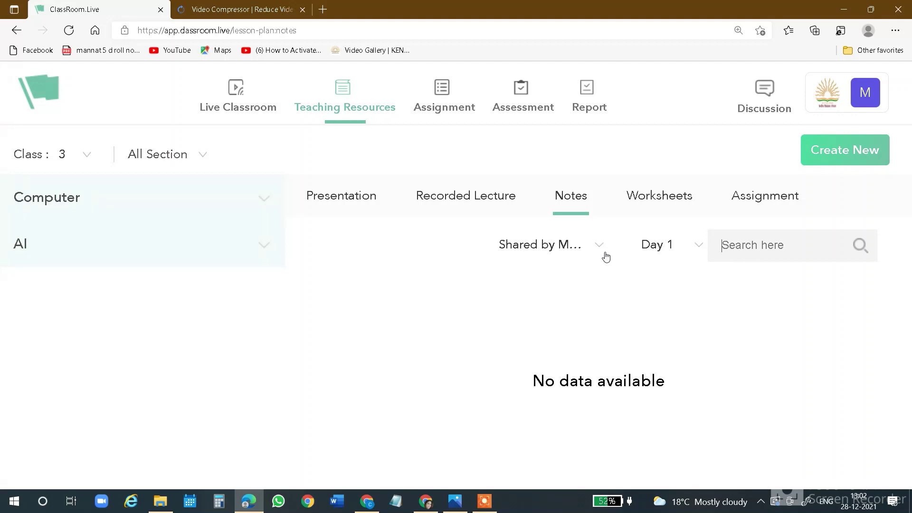
- Start a new notes upload and set its class to 8 and its subject to AI
click(845, 157)
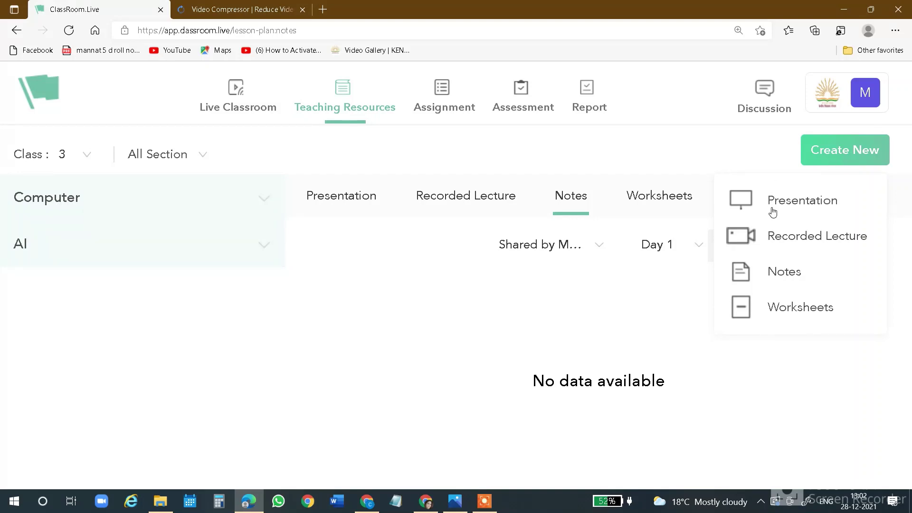
click(779, 274)
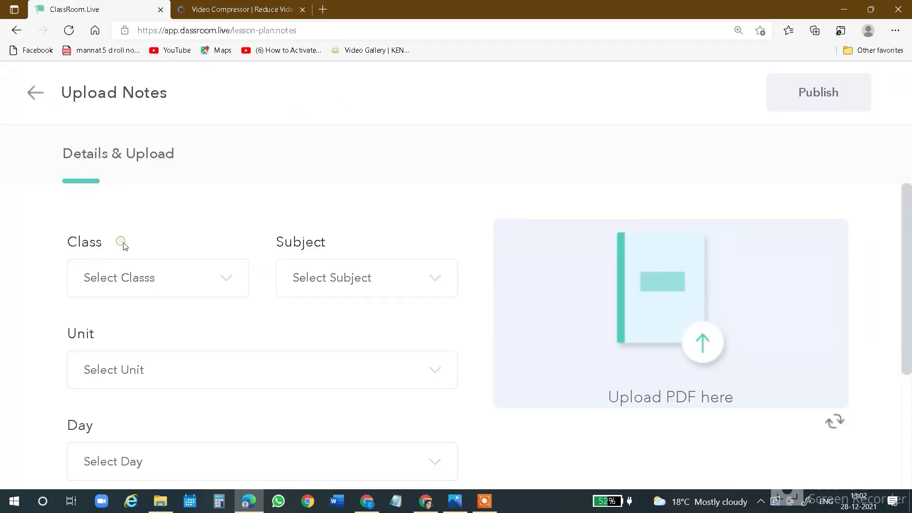
click(152, 278)
click(225, 280)
click(228, 280)
scroll(119, 427, down, 1)
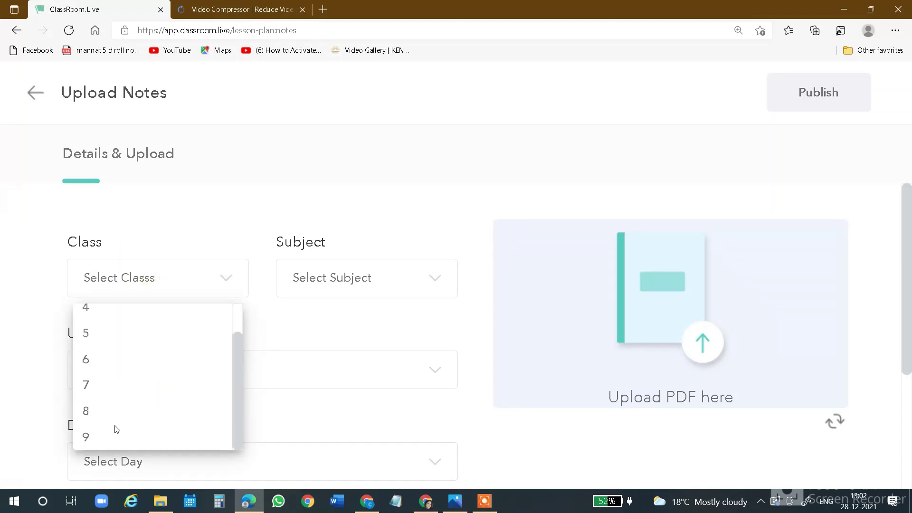
click(116, 412)
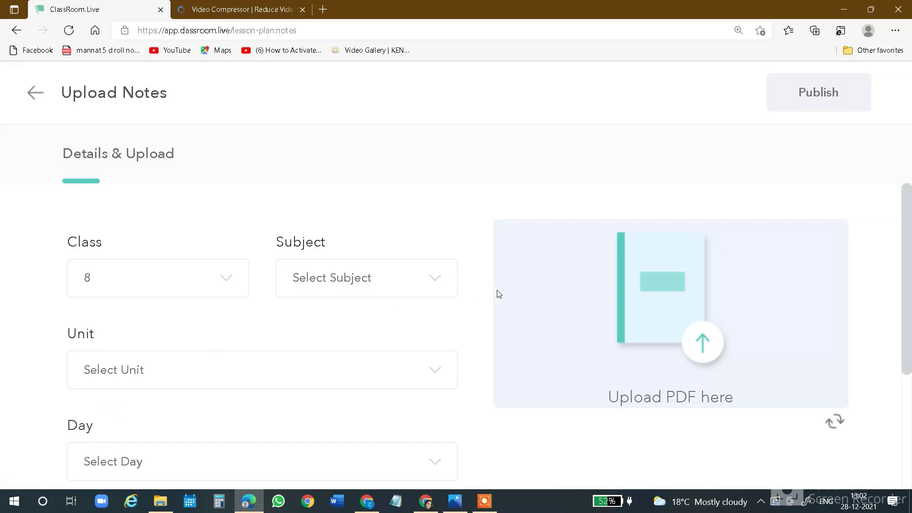
click(437, 280)
click(334, 344)
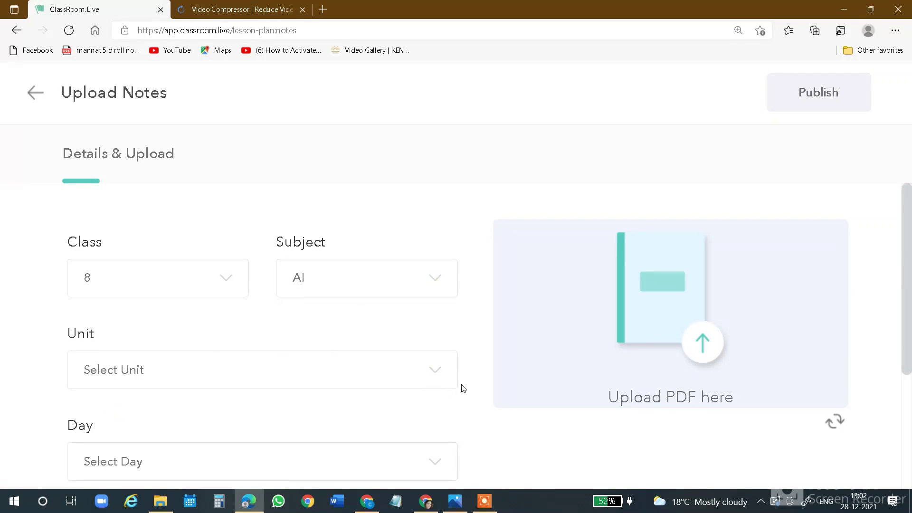
- Set the unit of the notes to "artificial intelligence"
click(435, 373)
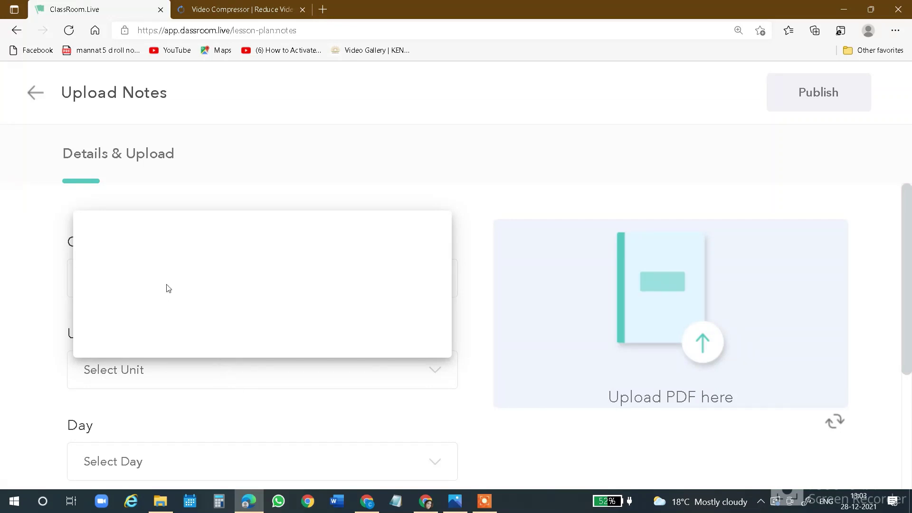
click(337, 414)
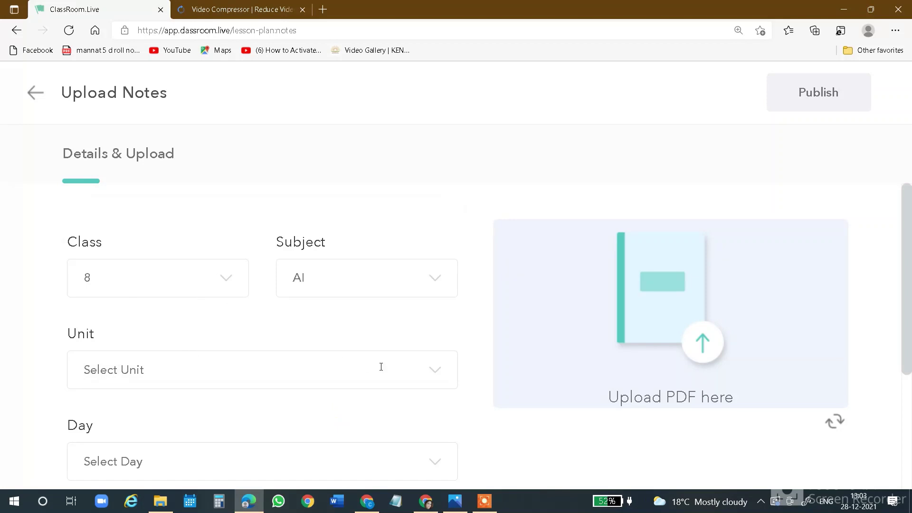
click(158, 371)
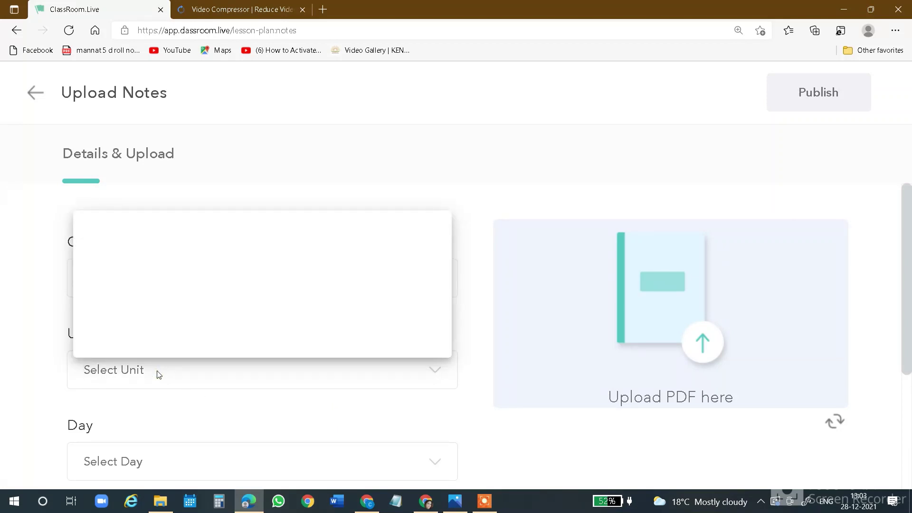
text(artif)
text(ic)
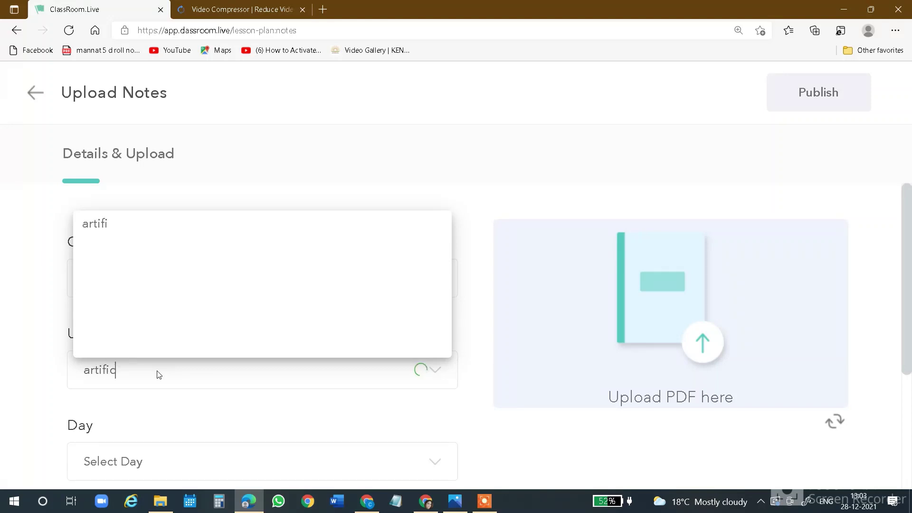
text(ial intelligence)
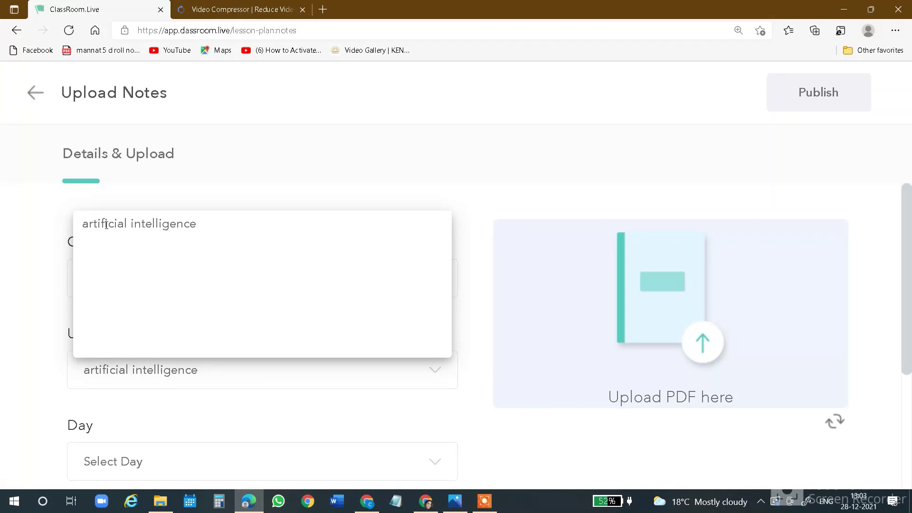
click(172, 224)
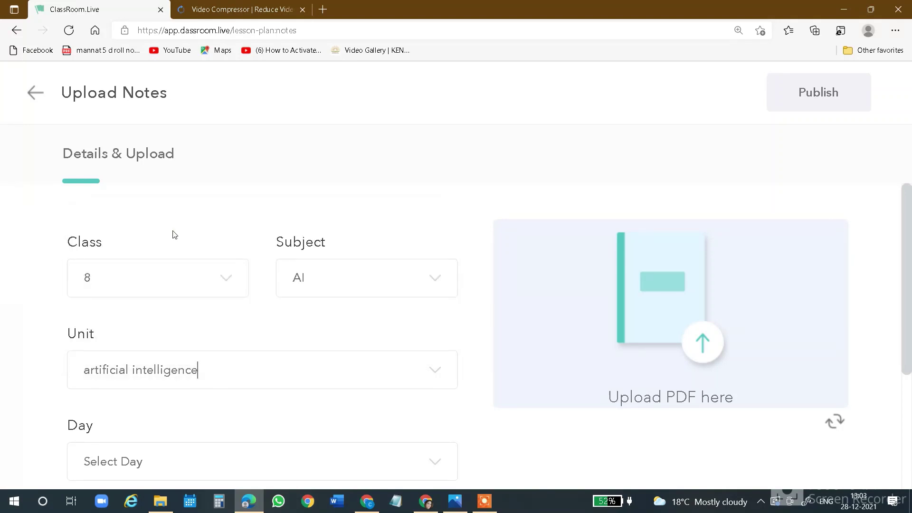
- Set the day of the notes to 1 and the title to "abcd"
scroll(194, 458, down, 2)
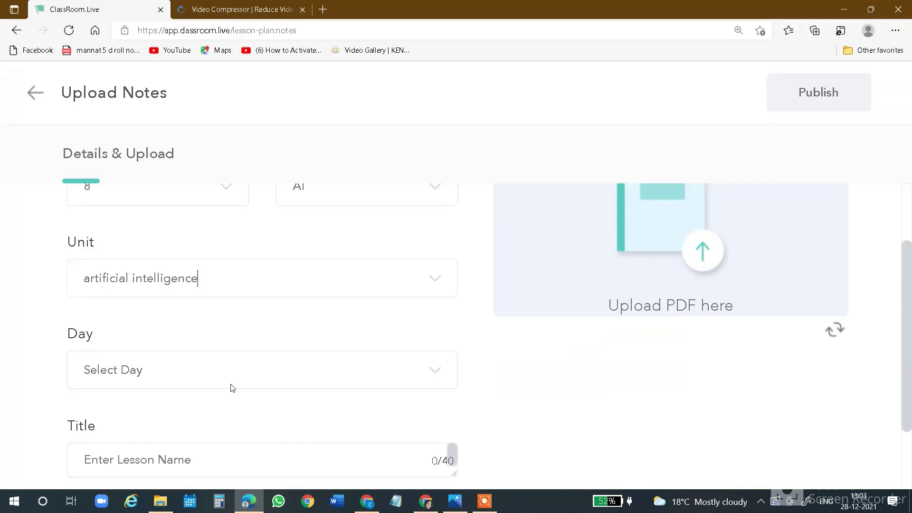
click(285, 370)
click(434, 375)
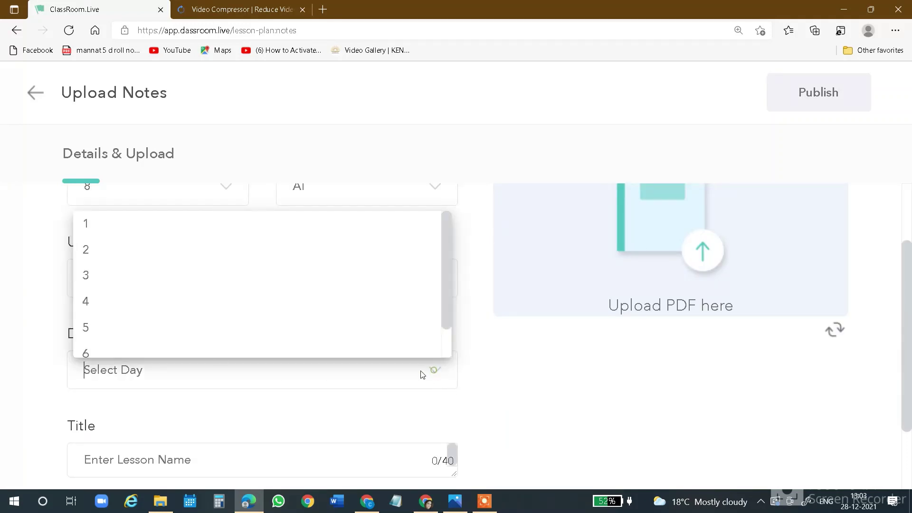
click(87, 225)
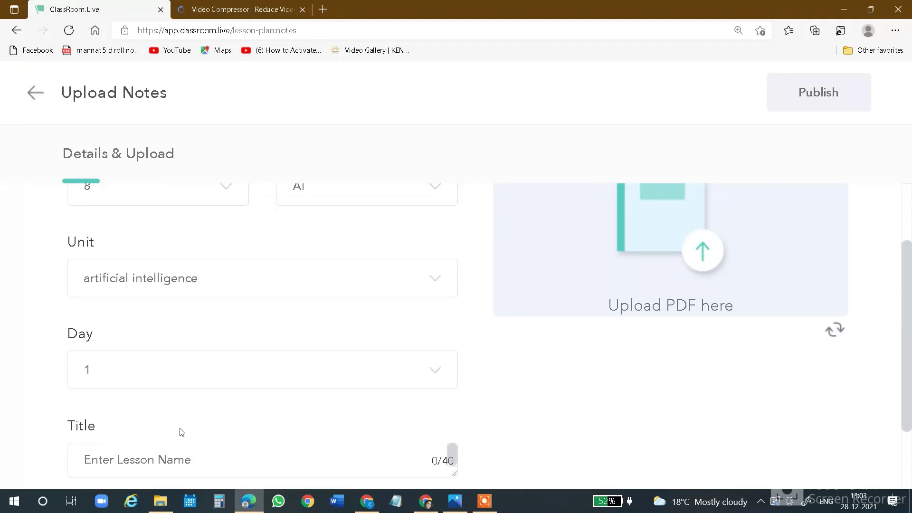
scroll(179, 430, down, 2)
click(140, 366)
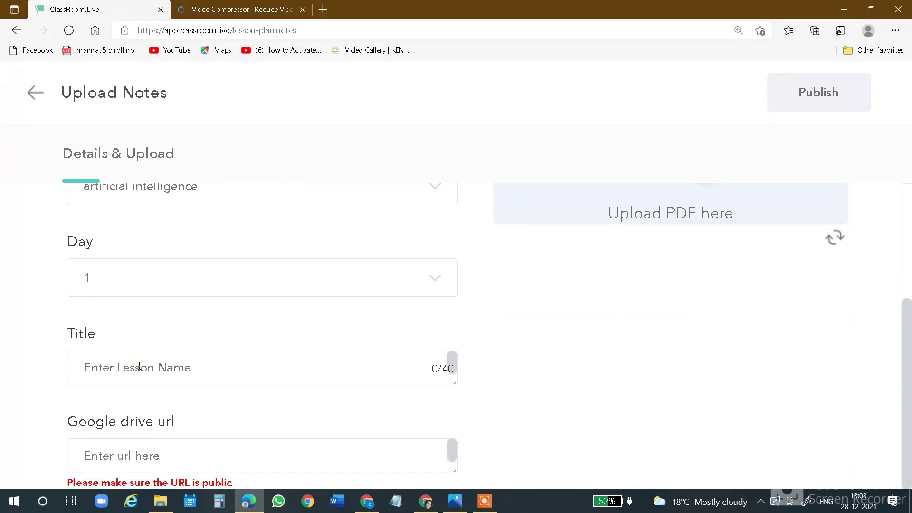
text(abcd)
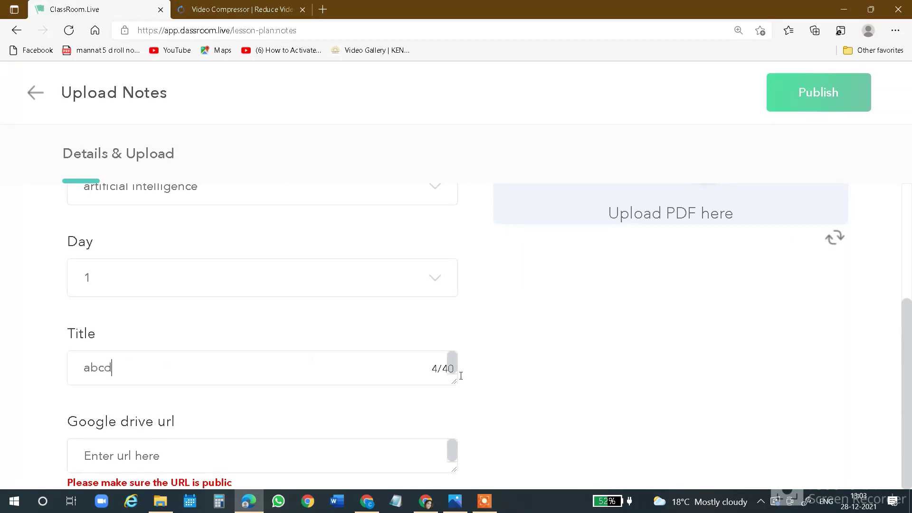
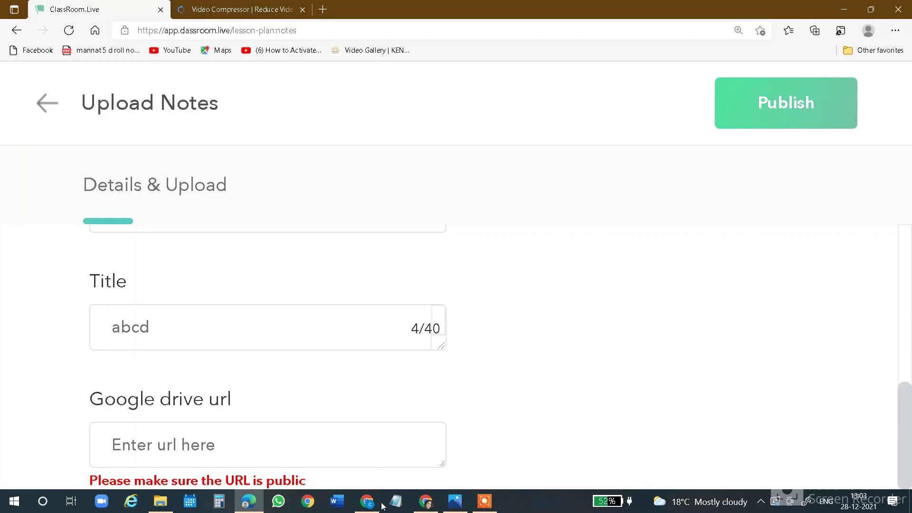
- Switch to the Chrome window and open My Drive in Google Drive
click(366, 501)
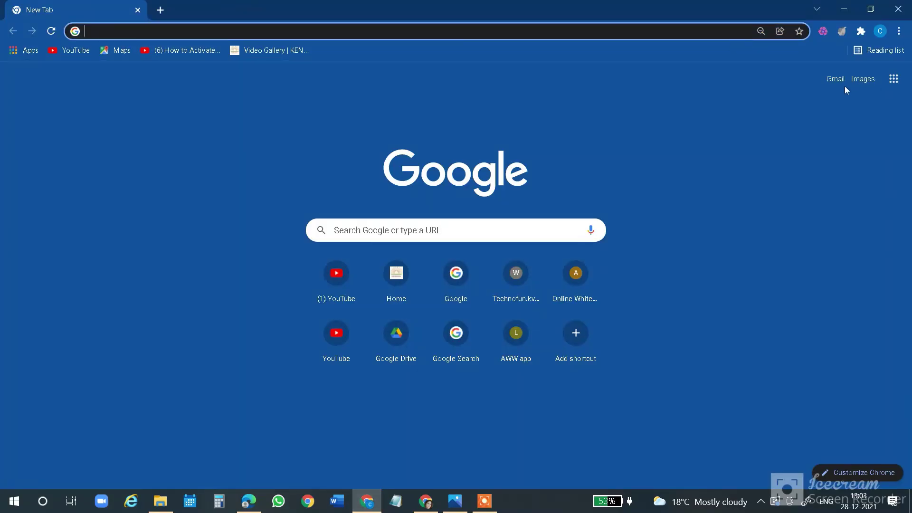
click(894, 80)
click(895, 82)
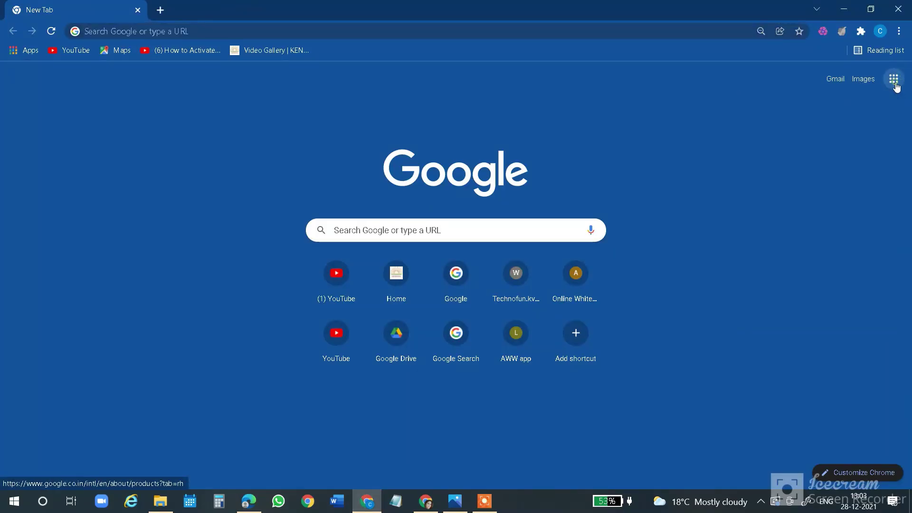
click(895, 82)
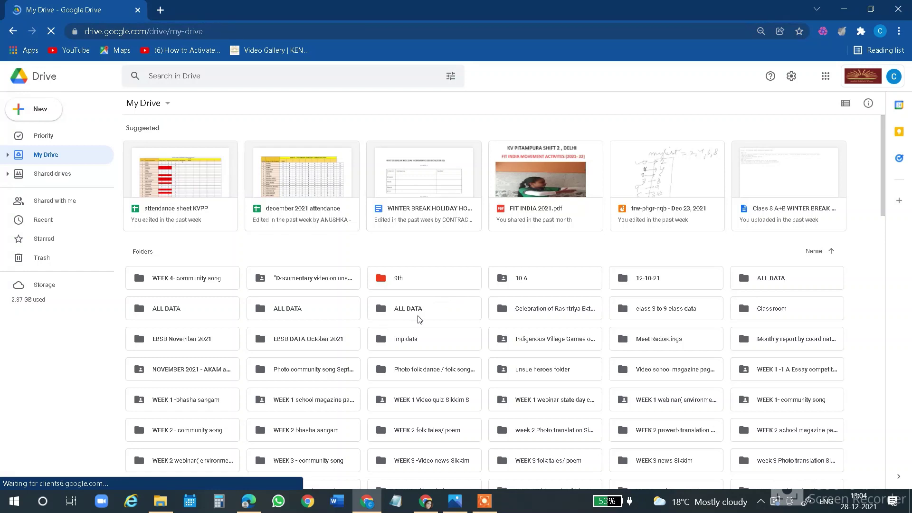
- Copy the sharing link of the "9 B/ 9A AI students list" spreadsheet in the 9th folder of My Drive
double_click(420, 284)
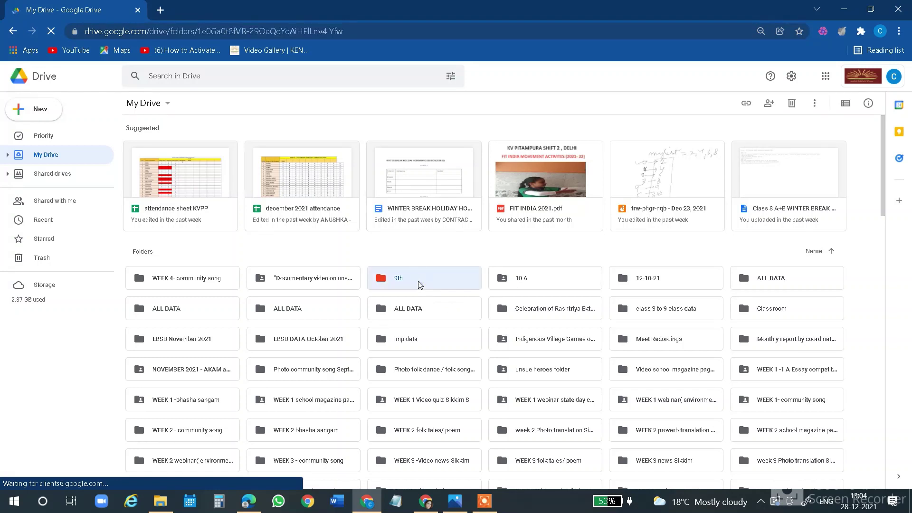
click(199, 219)
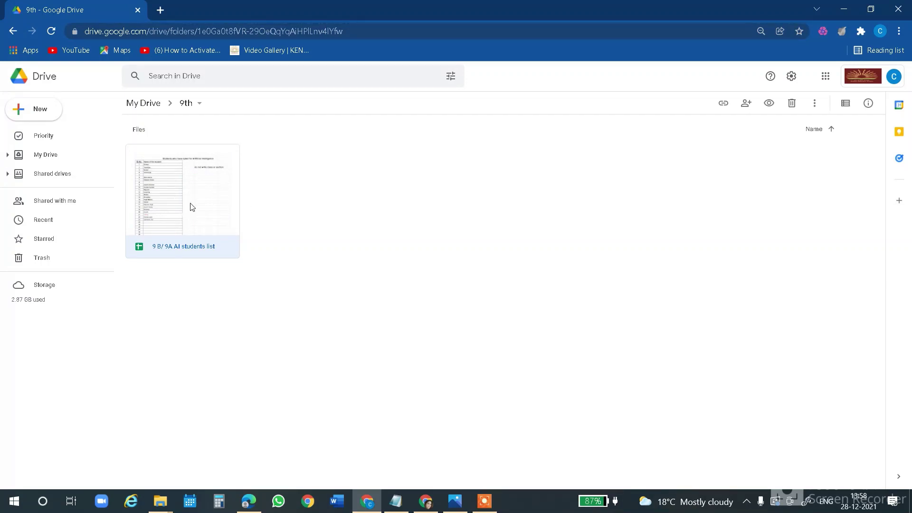
right_click(196, 190)
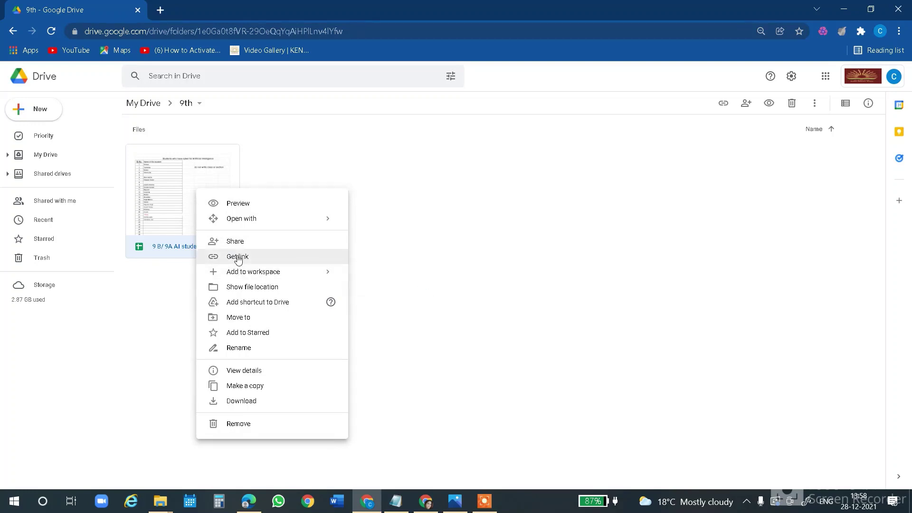
key(ctrl+plus)
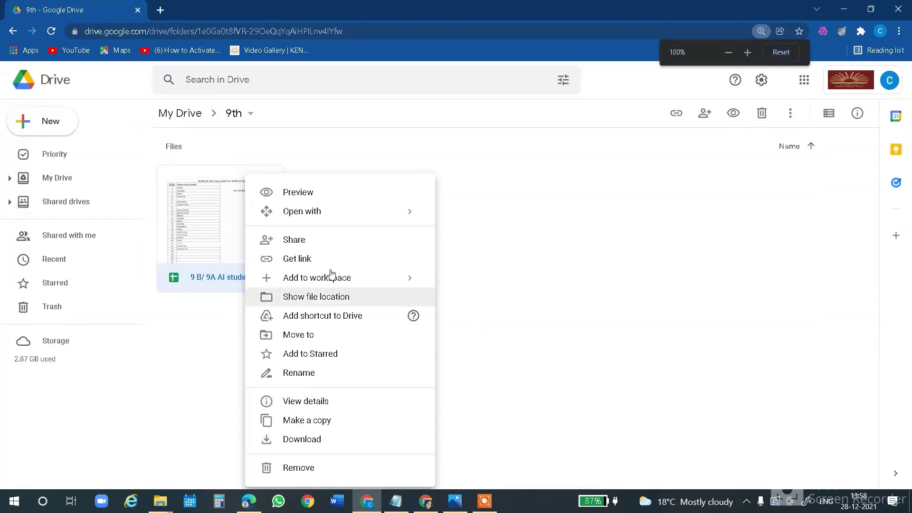
click(295, 258)
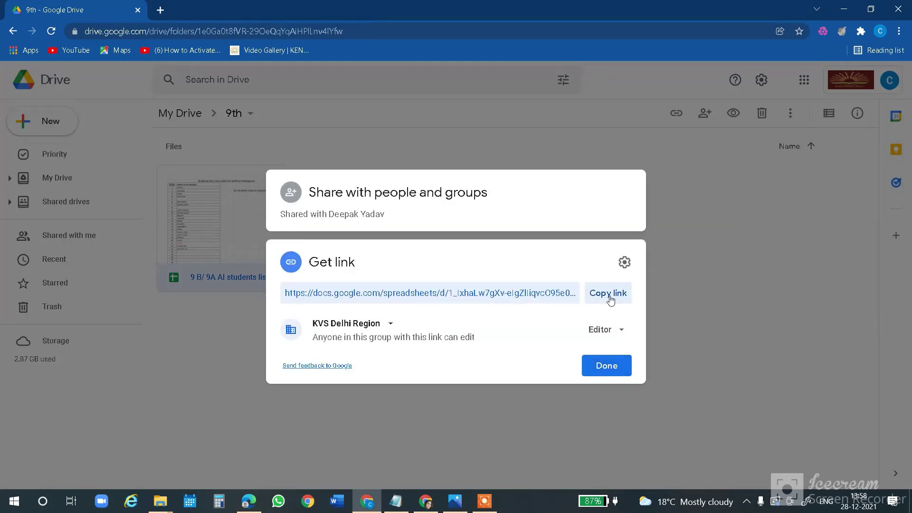
click(611, 298)
click(606, 363)
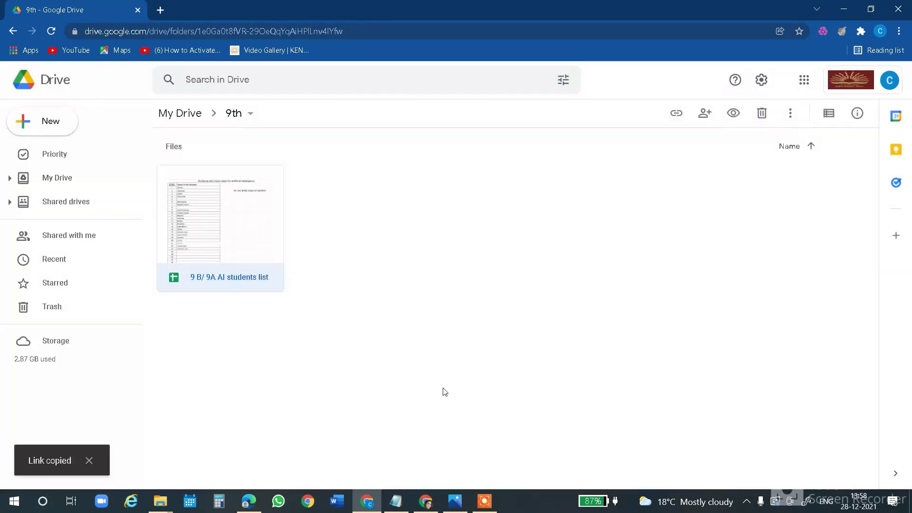
- Switch to ClassRoom.Live in Edge, enter the copied link as the notes' Google Drive URL, and exit the upload without publishing
click(248, 501)
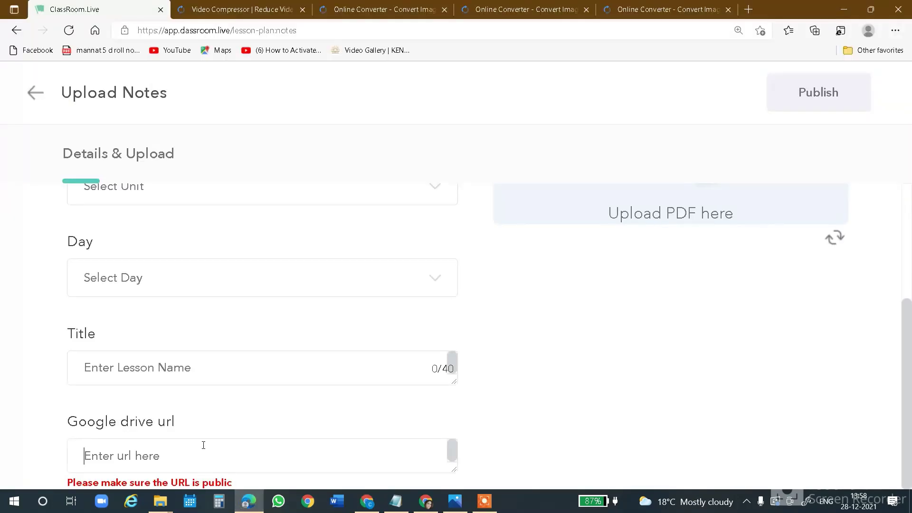
drag(68, 421, 193, 432)
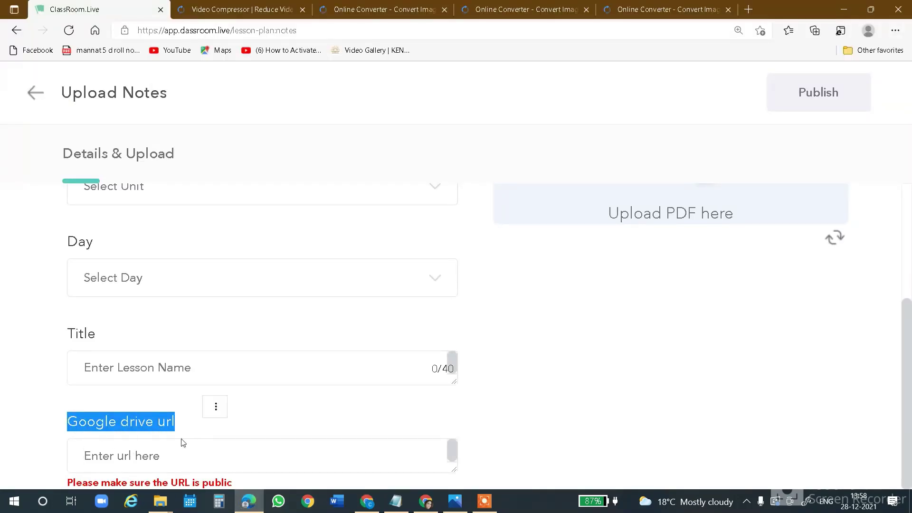
click(162, 453)
key(ctrl+v)
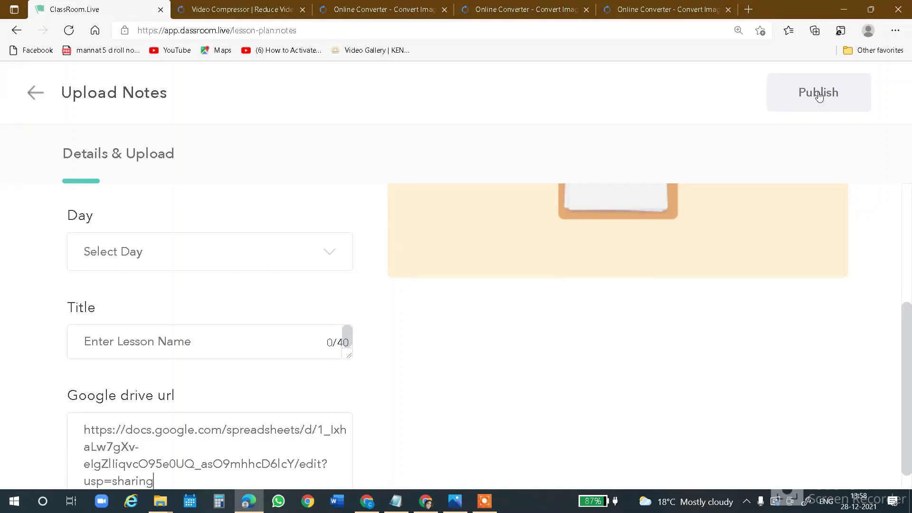
click(33, 94)
click(397, 346)
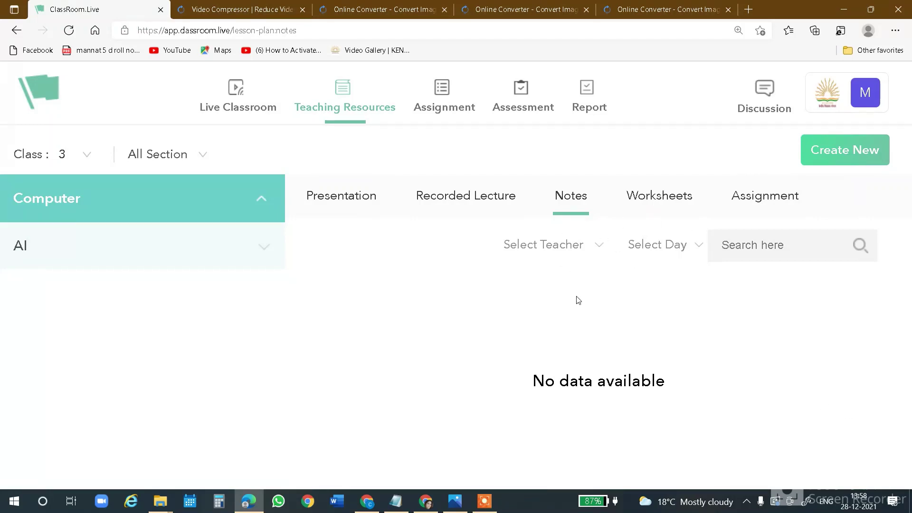
click(485, 502)
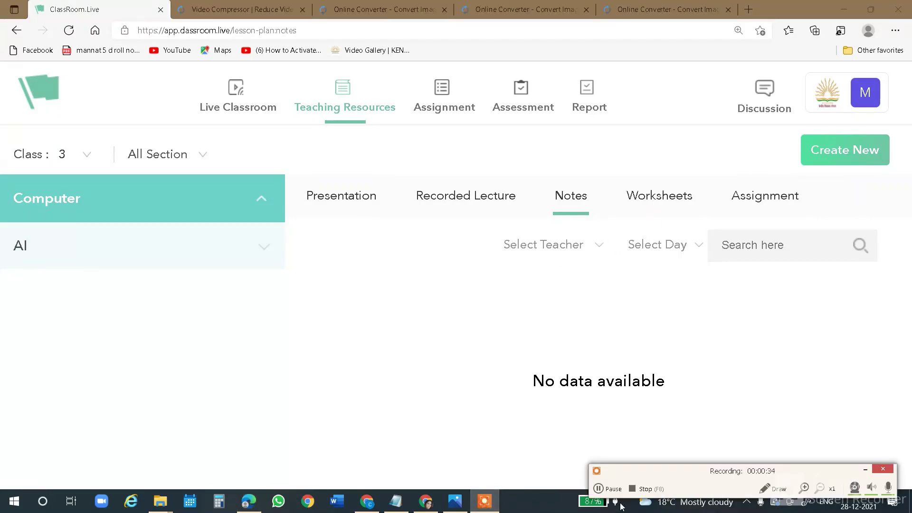
click(642, 489)
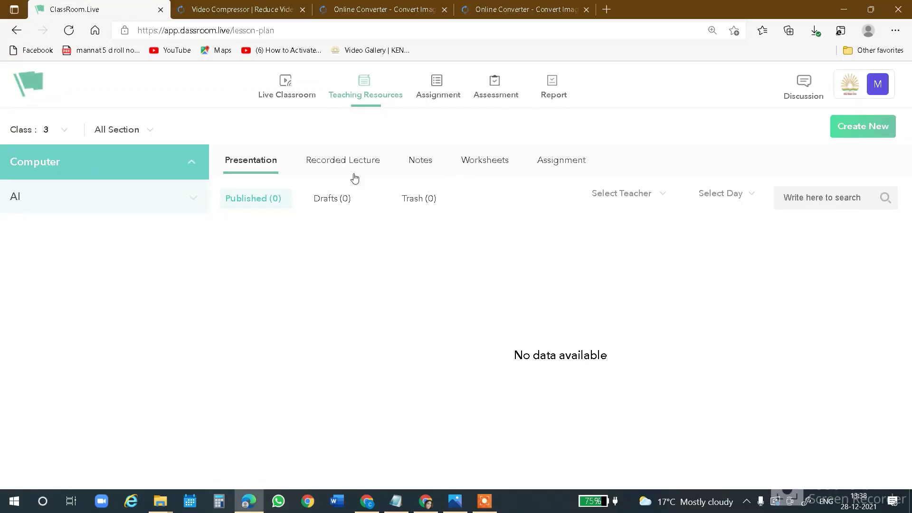
- Look through the Recorded Lecture, Notes and Worksheets sections of the class 3 Computer teaching resources
click(353, 162)
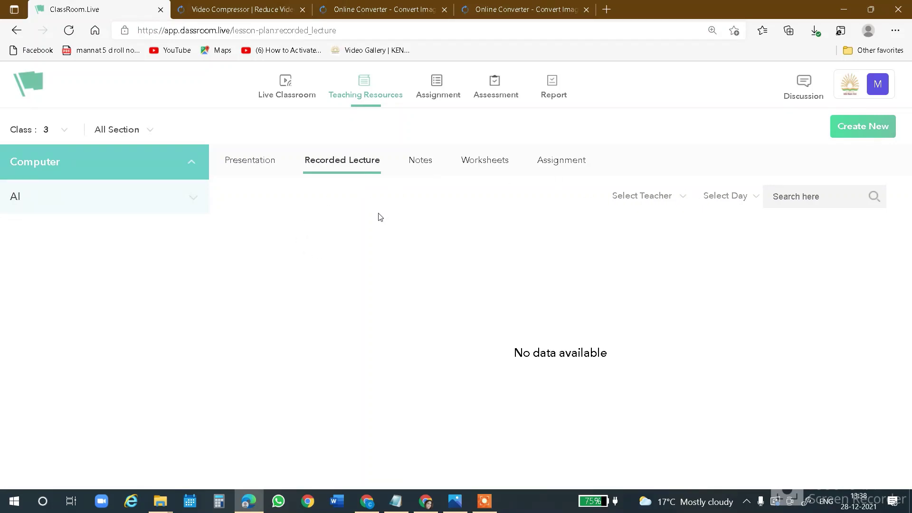
click(415, 163)
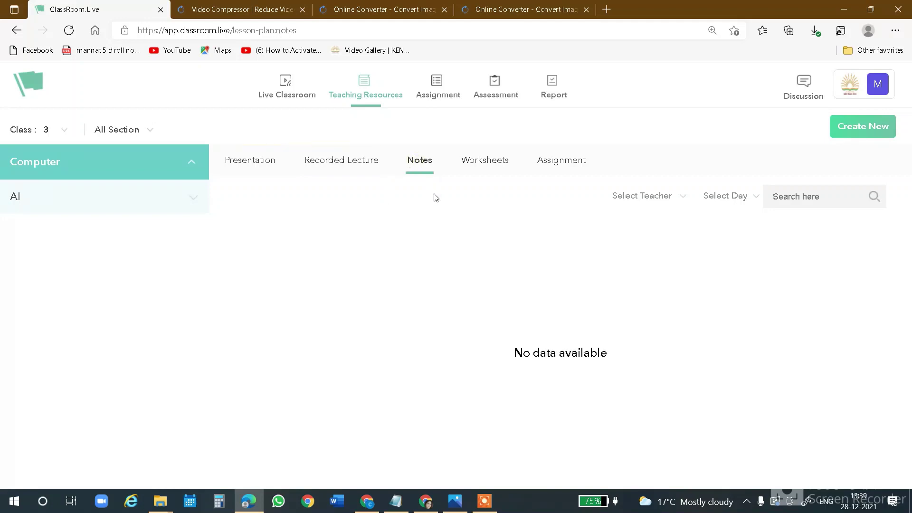
click(488, 160)
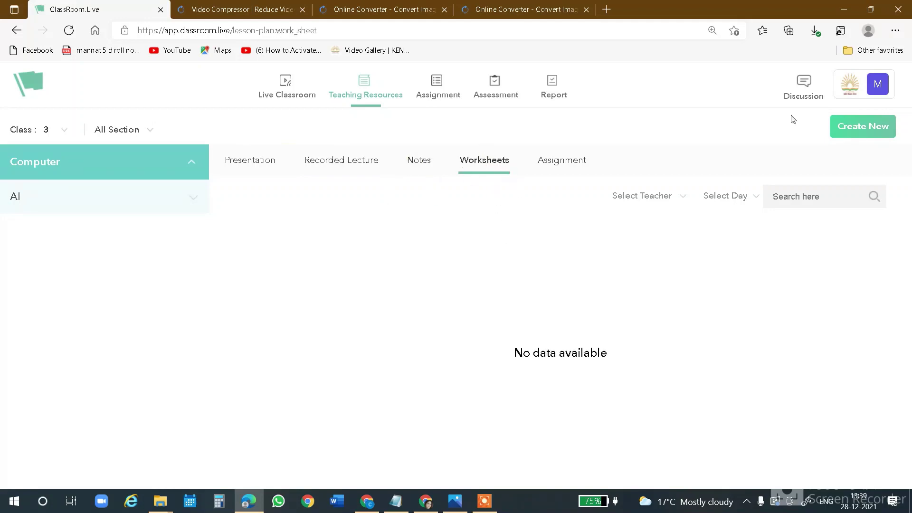
- Open a new worksheet upload and review its Class, Subject, Unit, Day and Title fields
click(865, 133)
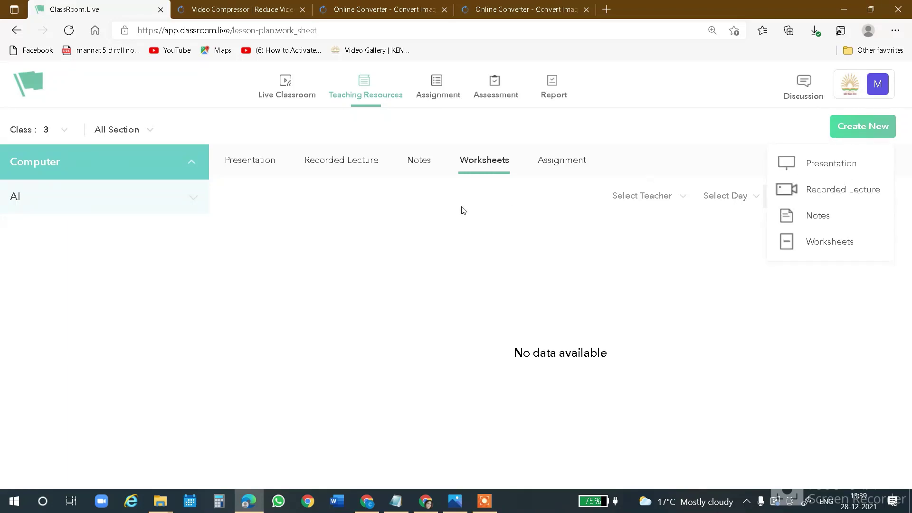
click(829, 245)
double_click(53, 194)
double_click(285, 193)
drag(43, 260, 105, 265)
drag(43, 327, 152, 326)
drag(44, 394, 185, 448)
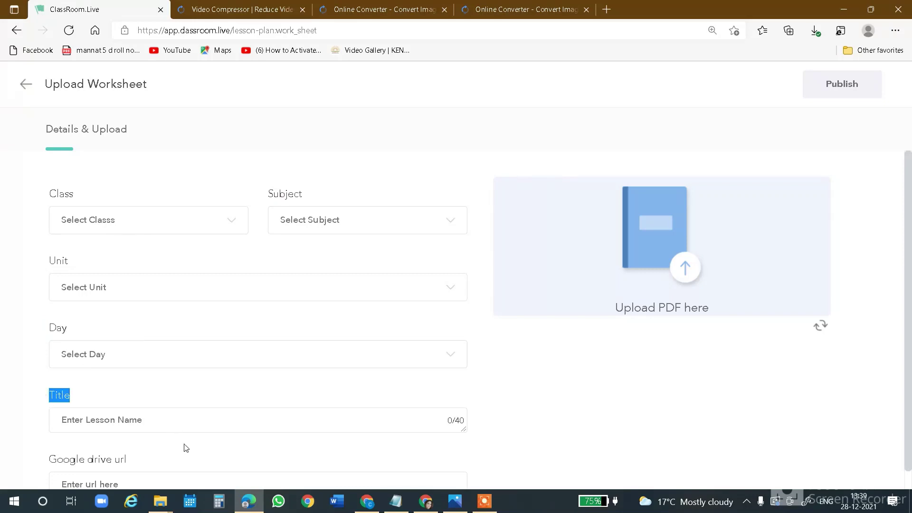
- Check the available classes and the Google Drive URL field of the worksheet upload form
click(235, 223)
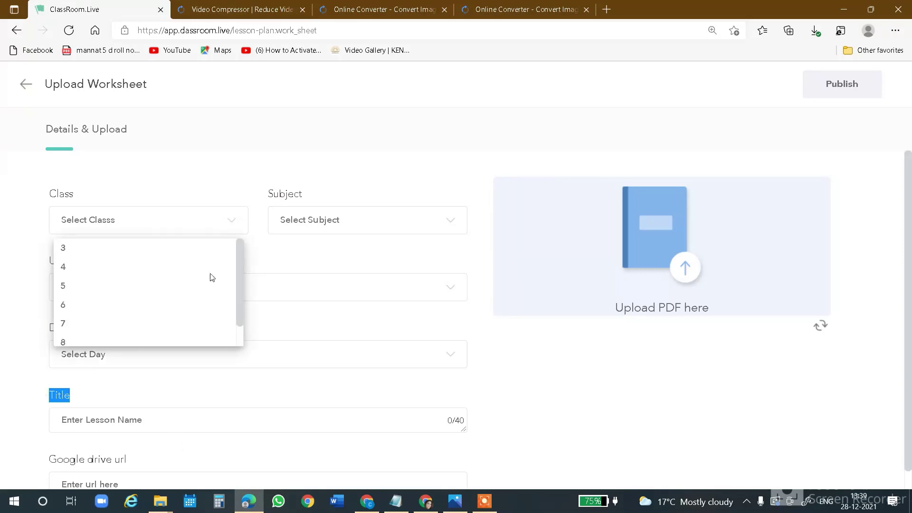
click(295, 262)
scroll(176, 460, down, 1)
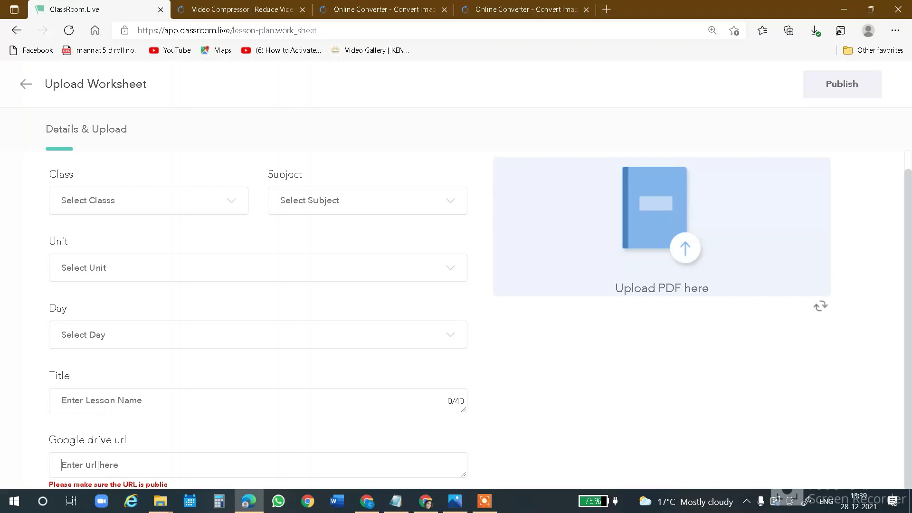
drag(44, 441, 160, 441)
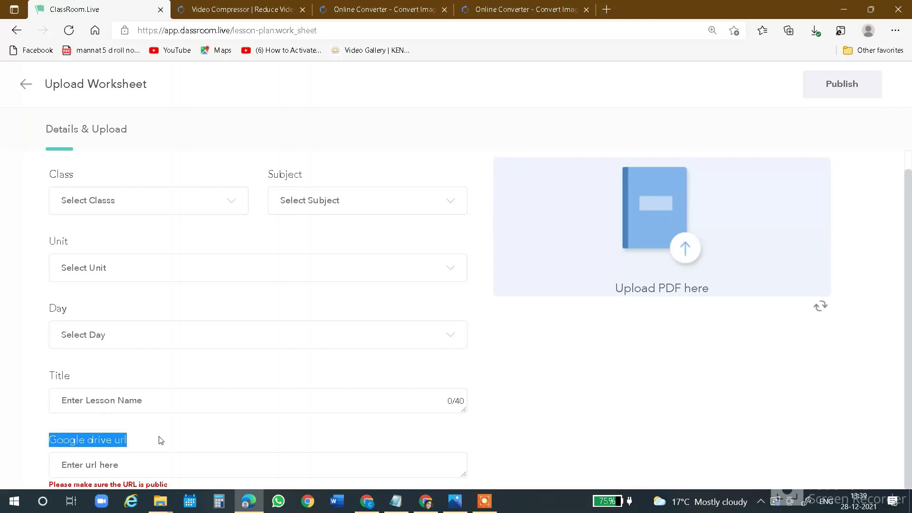
click(117, 466)
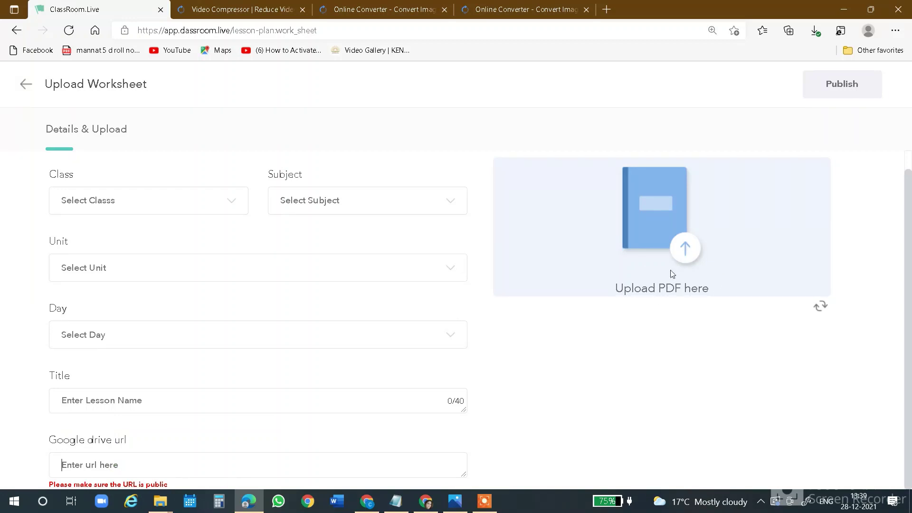
drag(54, 439, 150, 449)
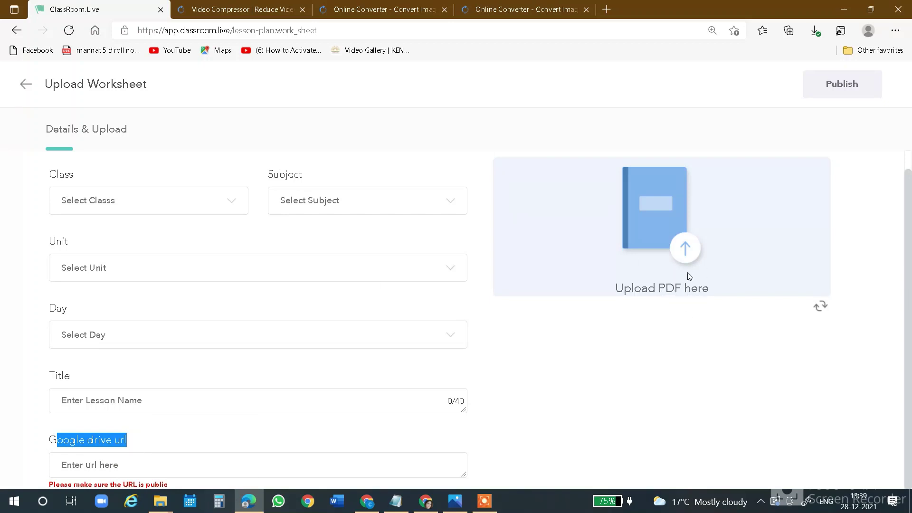
- View the file chooser for the worksheet PDF without choosing a file, and exit the worksheet upload
click(685, 248)
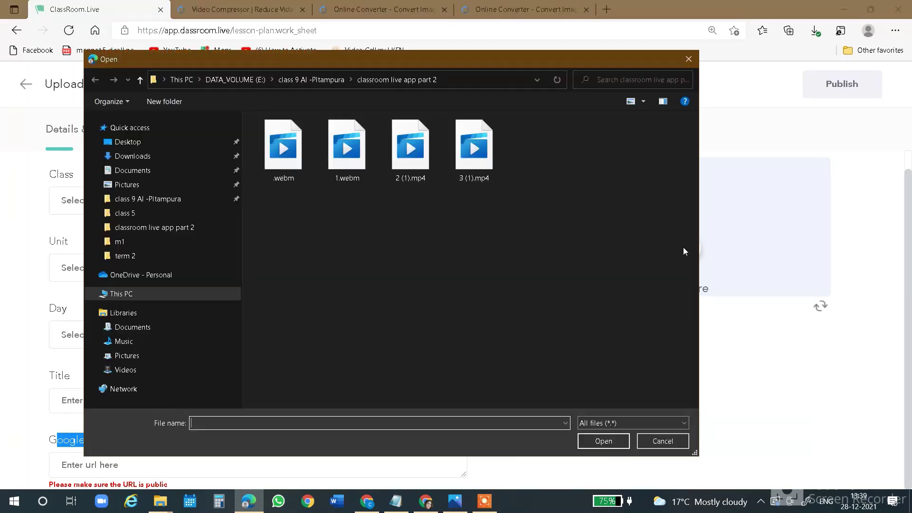
click(691, 60)
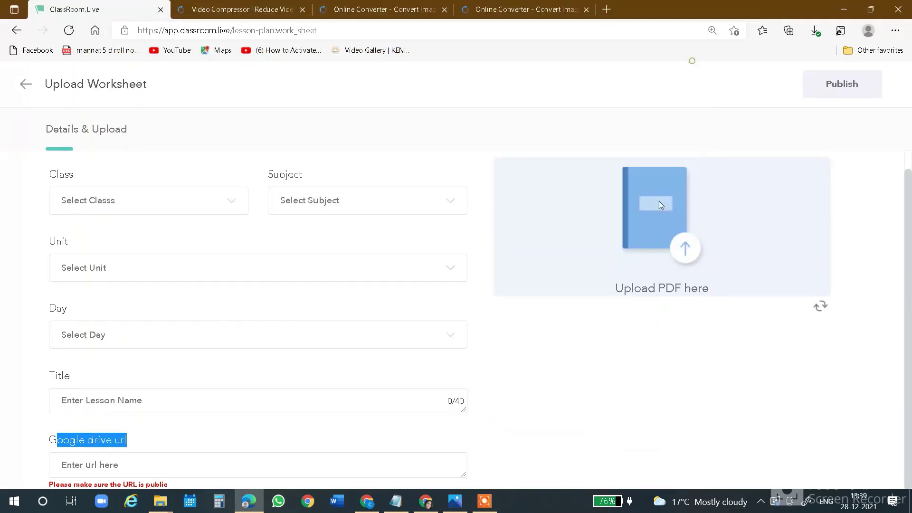
click(685, 248)
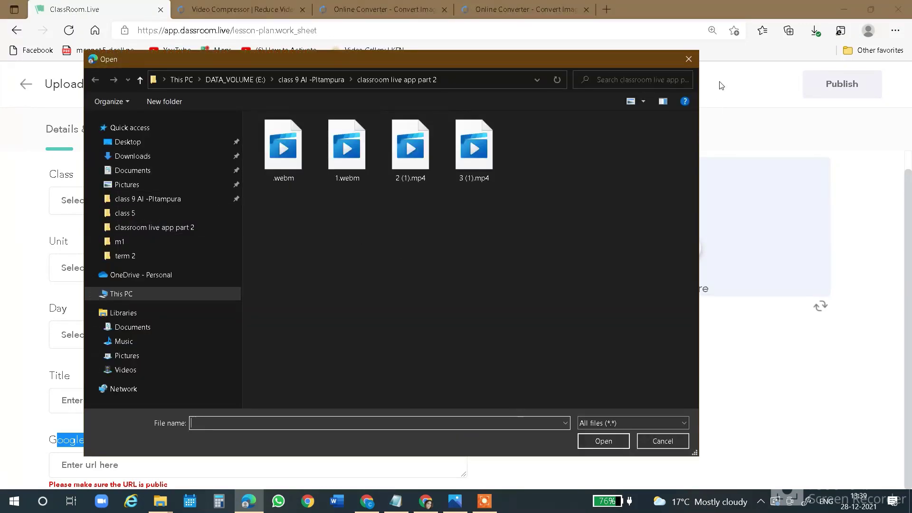
click(694, 59)
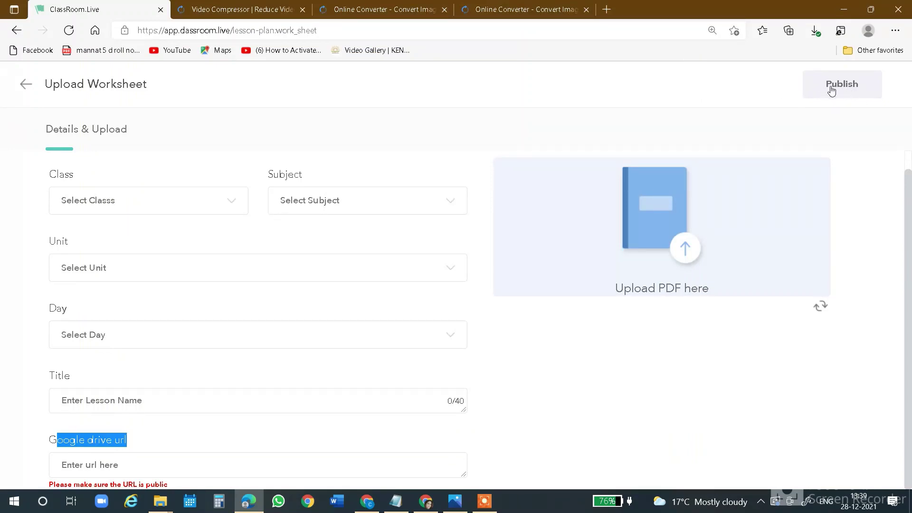
click(18, 83)
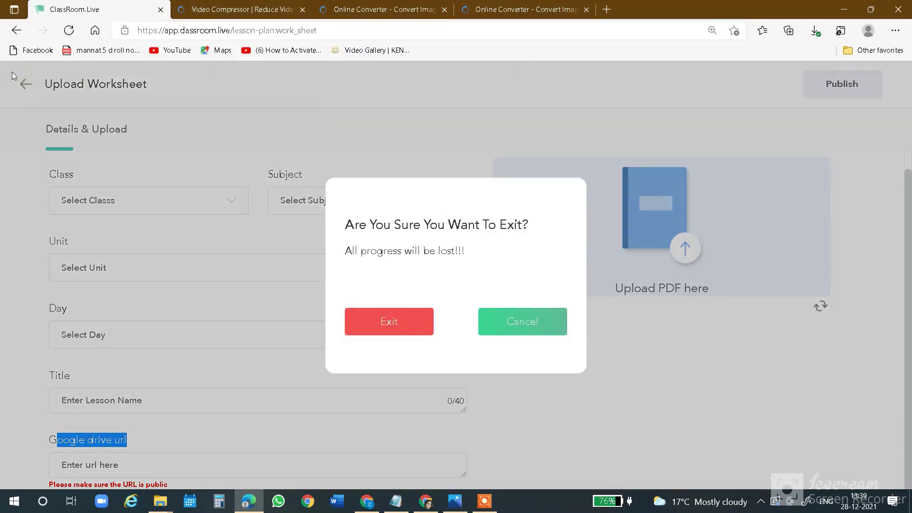
click(382, 318)
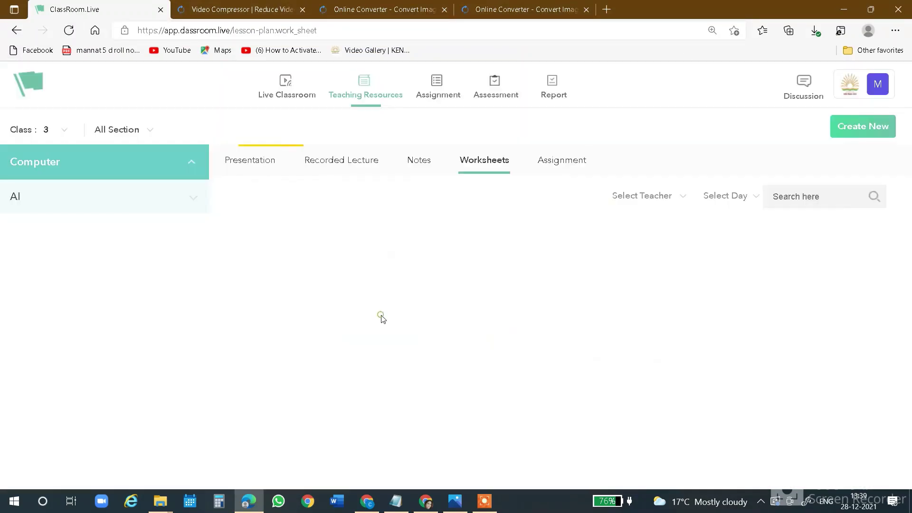
- View the Assignment section of the teaching resources, and open and exit a new worksheet upload from there
click(566, 164)
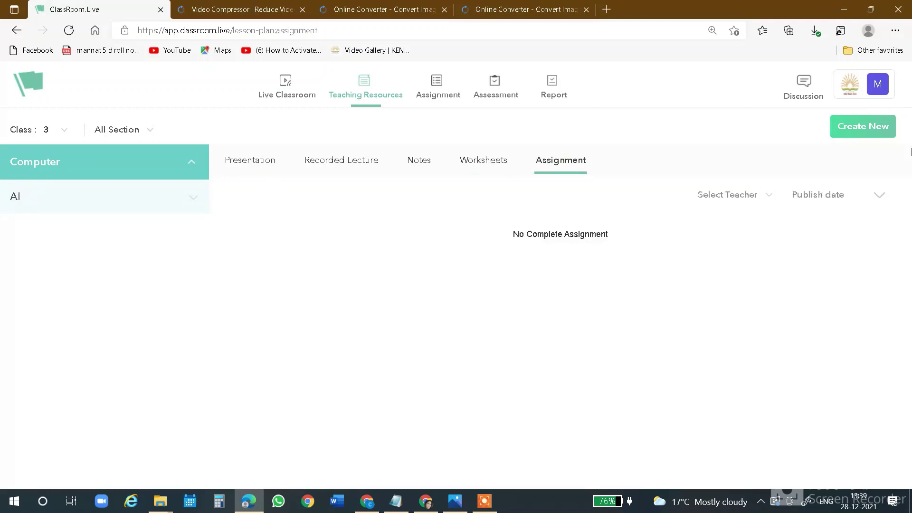
click(861, 127)
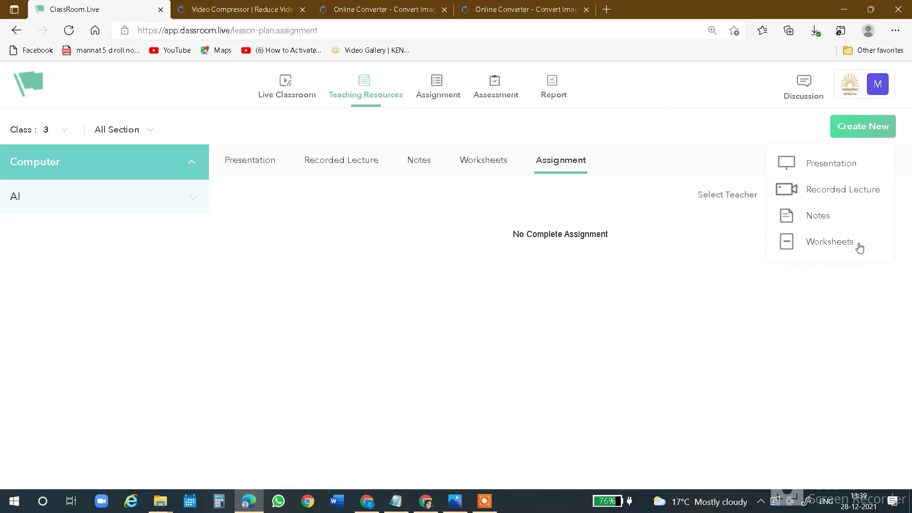
click(829, 242)
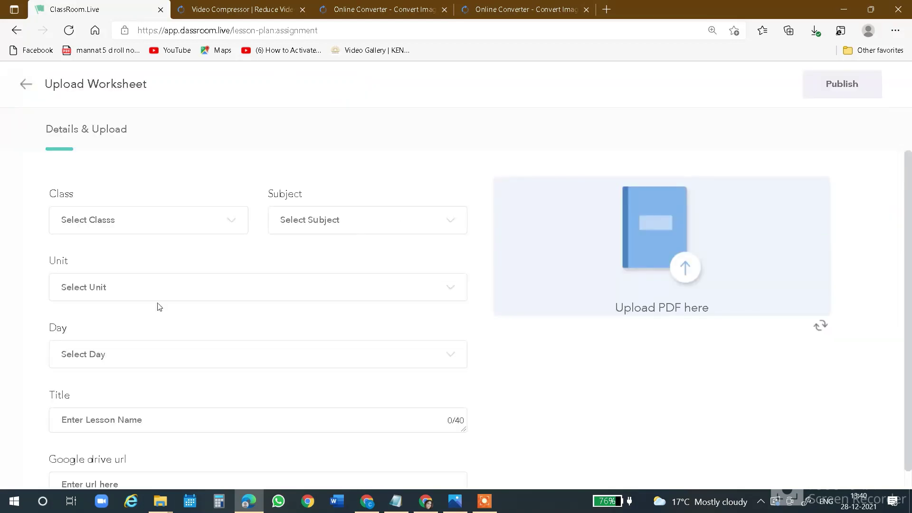
click(24, 84)
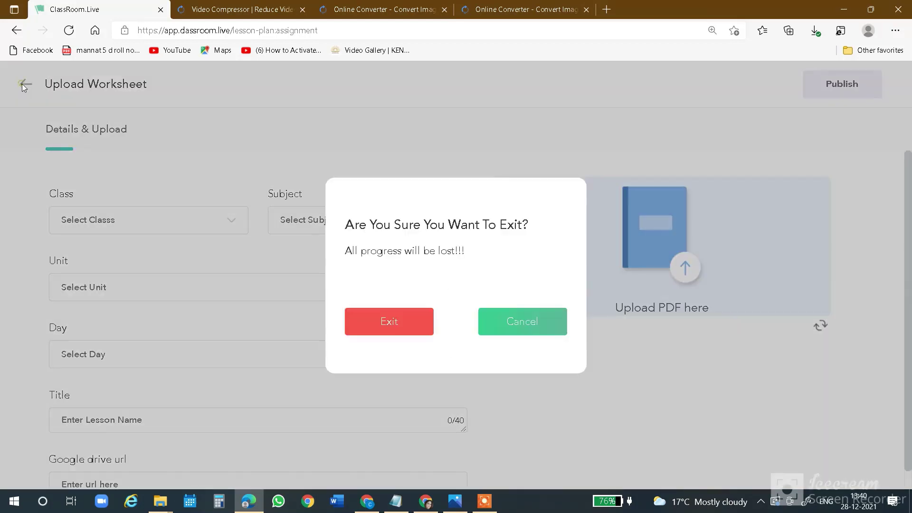
click(407, 313)
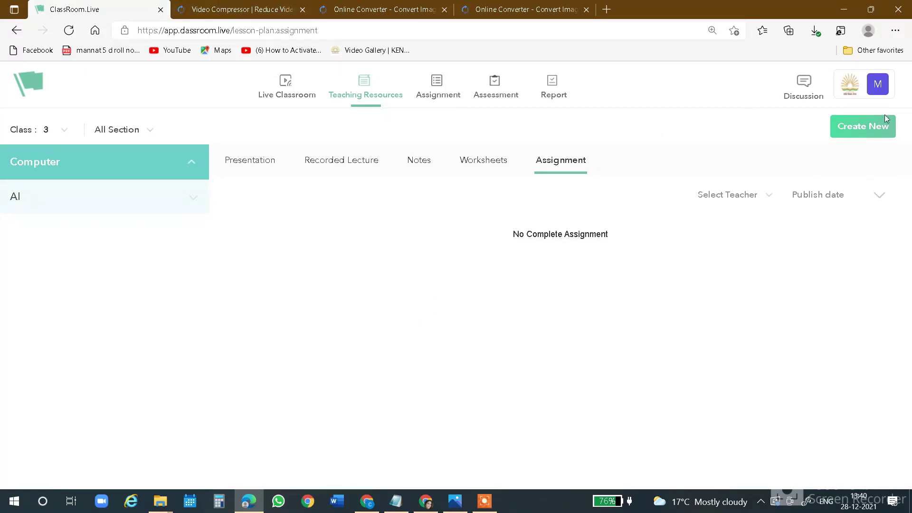
- Open a new worksheet upload from the Assignment section, check its list of classes, and exit without saving
click(870, 128)
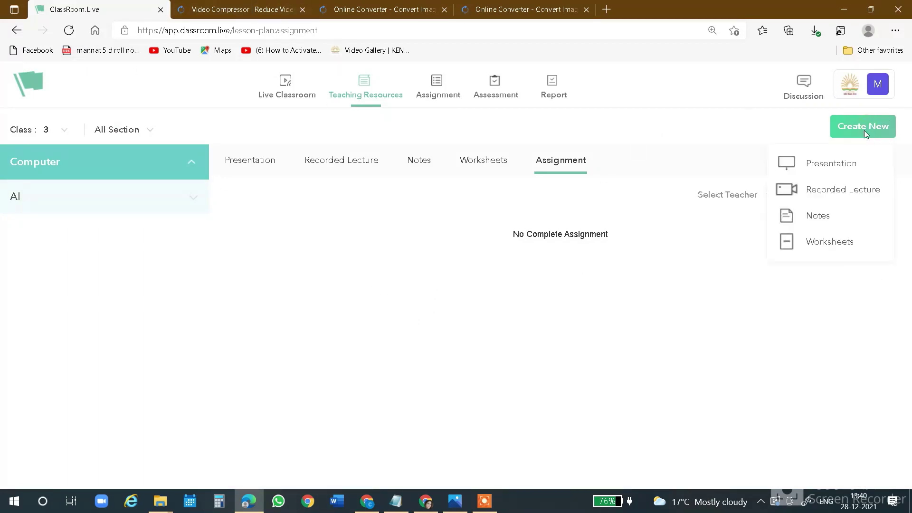
click(829, 243)
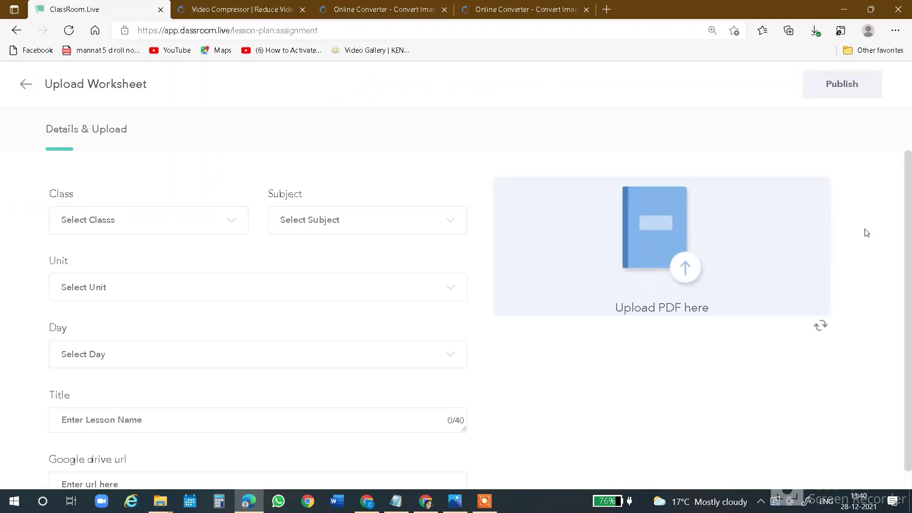
click(234, 224)
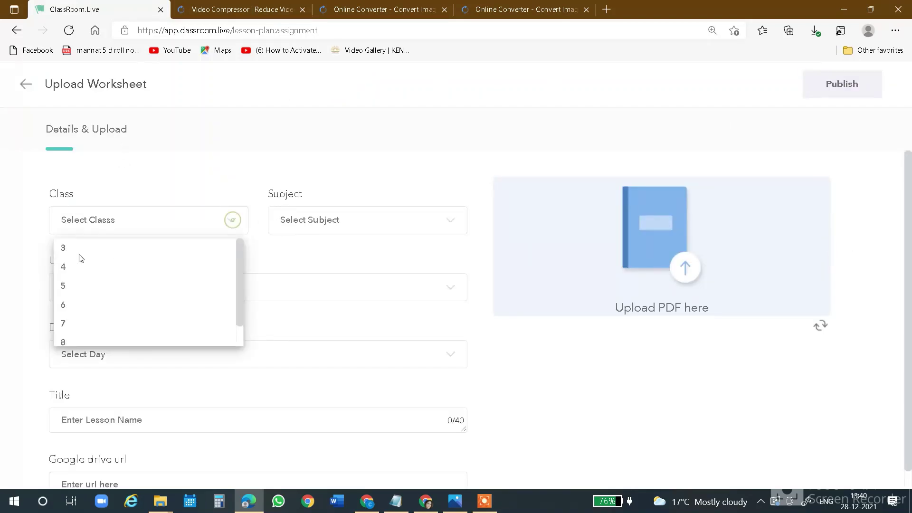
click(21, 87)
click(22, 88)
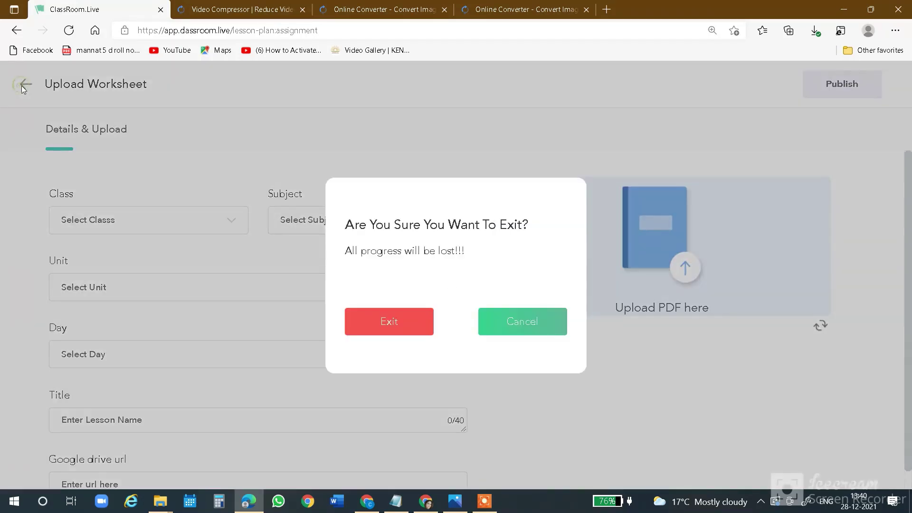
click(389, 328)
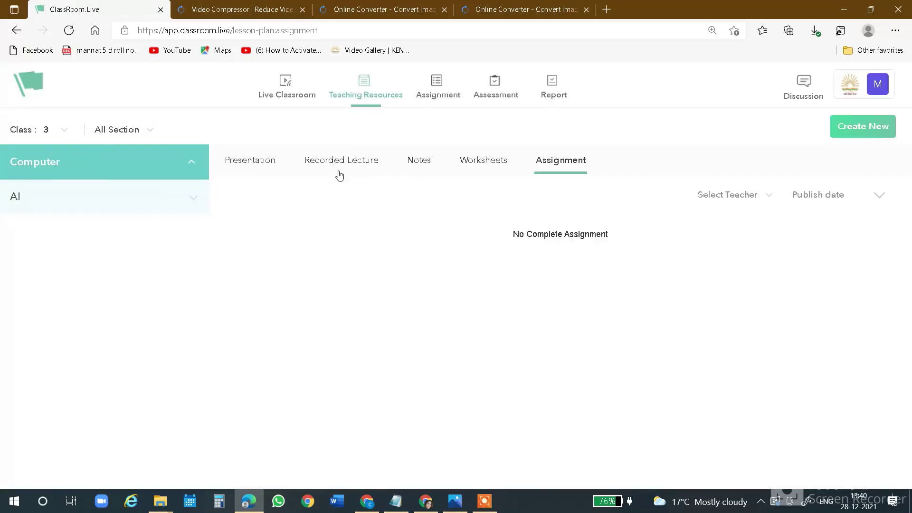
- Show the Notes section of the teaching resources for class 9, section B
click(420, 164)
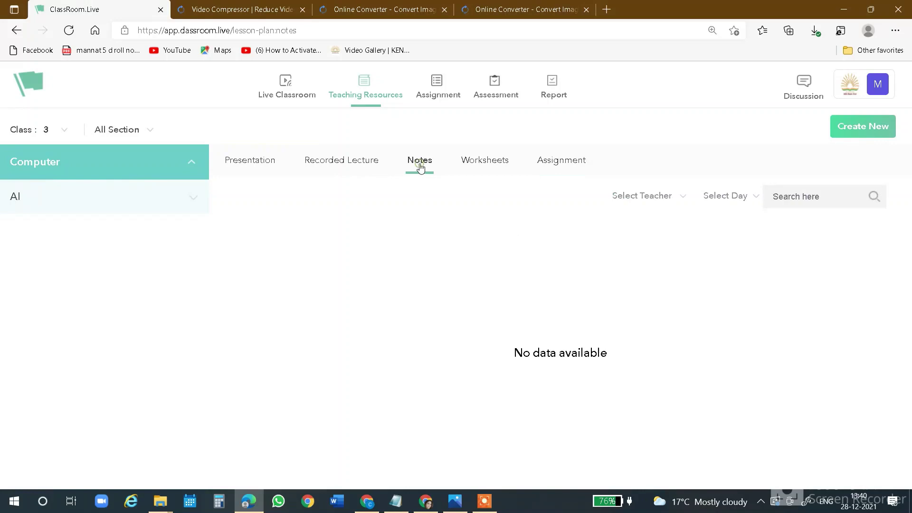
click(89, 205)
click(65, 132)
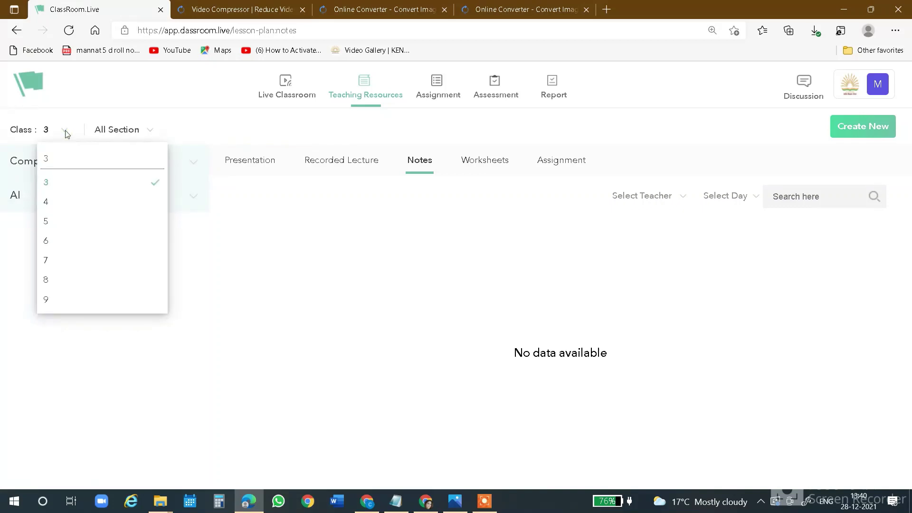
click(52, 300)
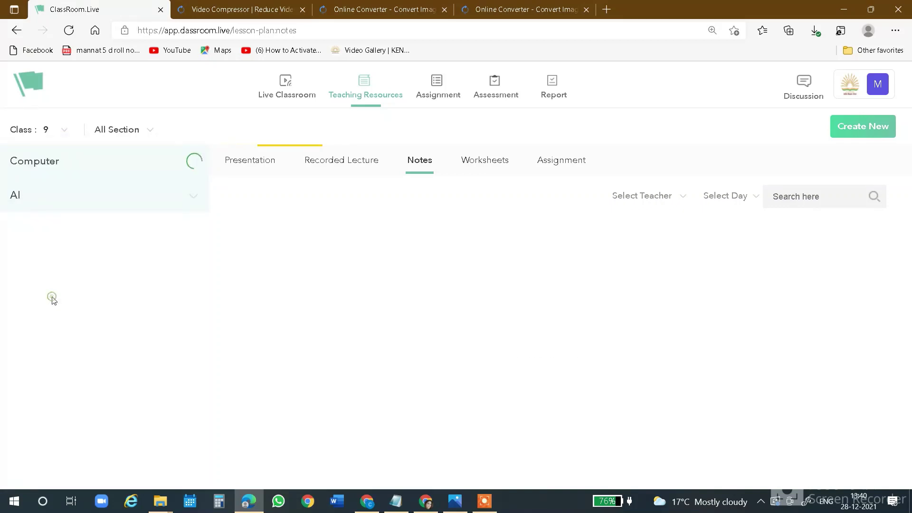
click(152, 130)
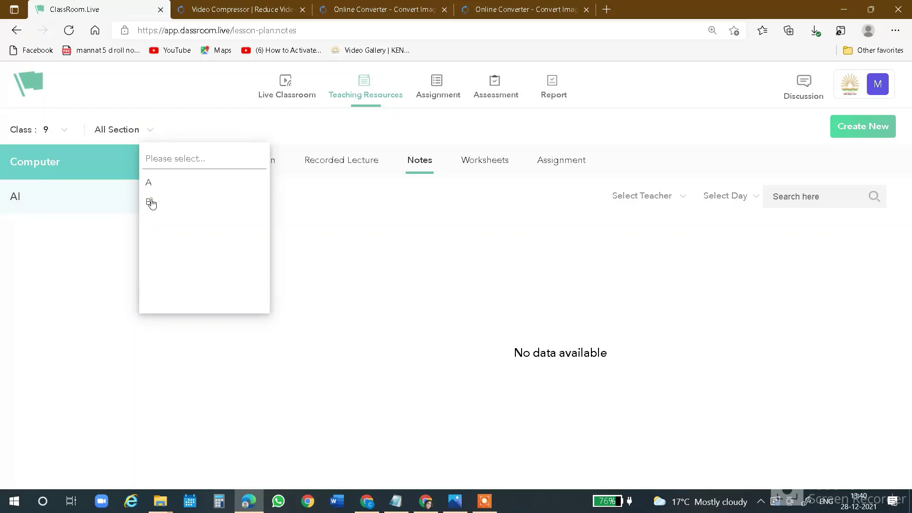
click(149, 203)
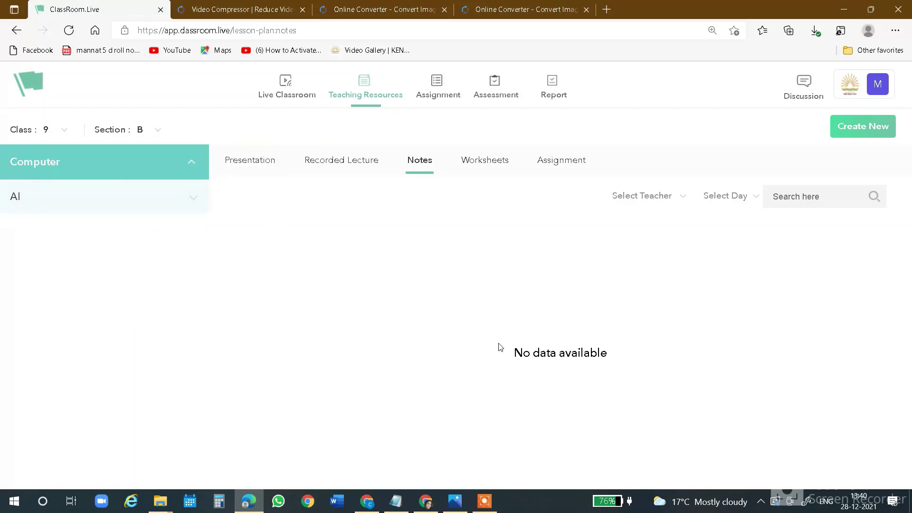
- Review the Recorded Lecture, Worksheets, Assignment and Presentation sections of the class 9, section B teaching resources
drag(501, 347, 625, 368)
click(327, 158)
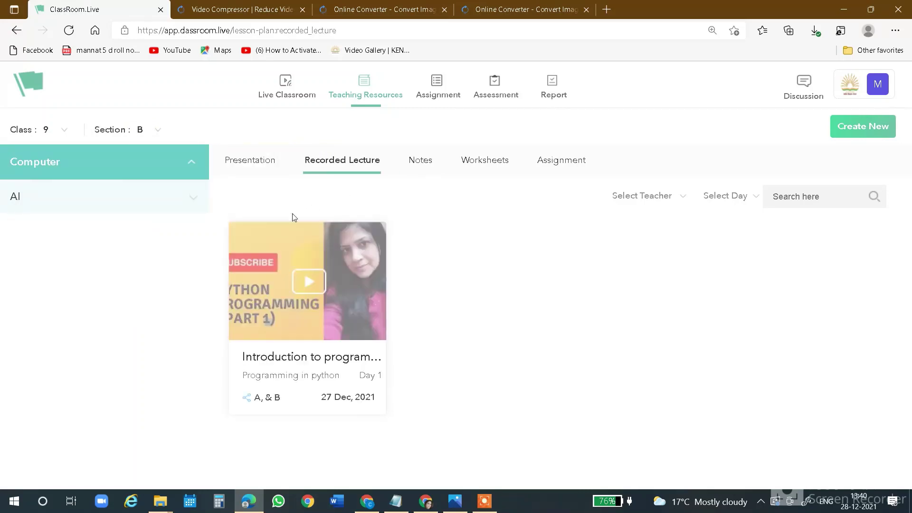
click(491, 165)
click(564, 164)
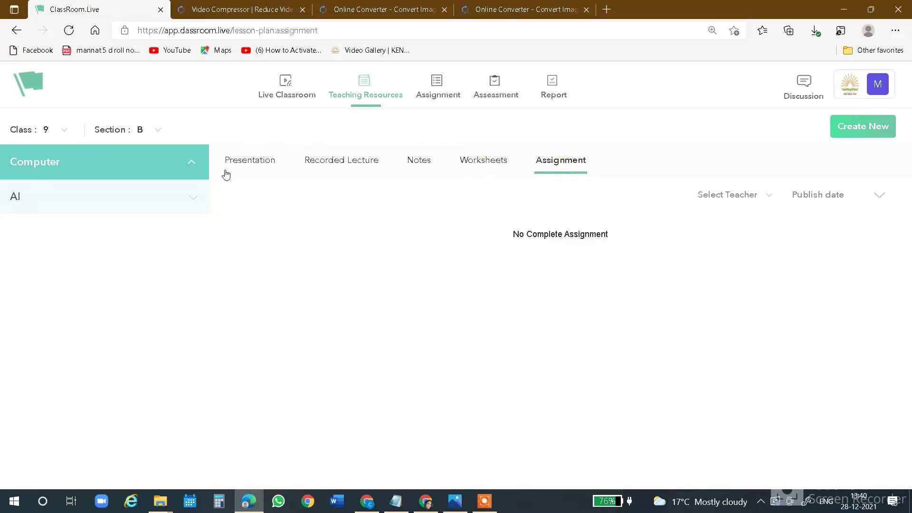
click(244, 162)
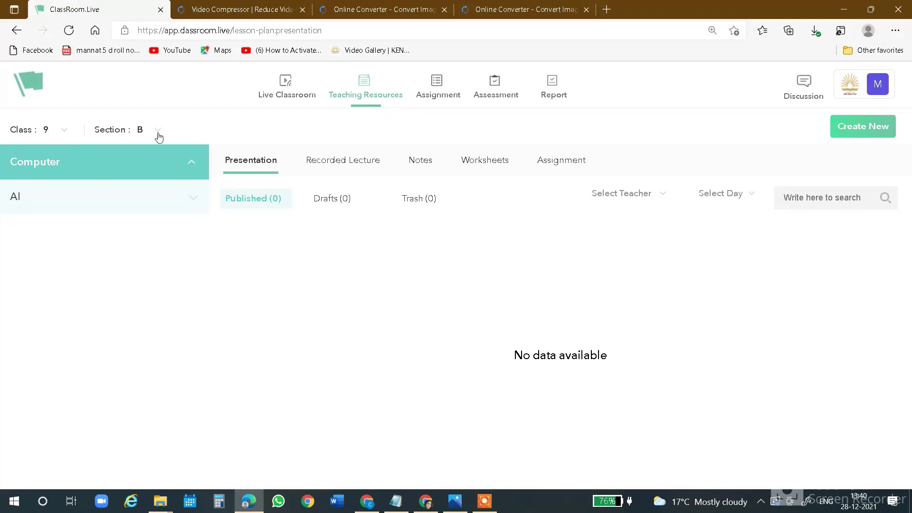
click(89, 198)
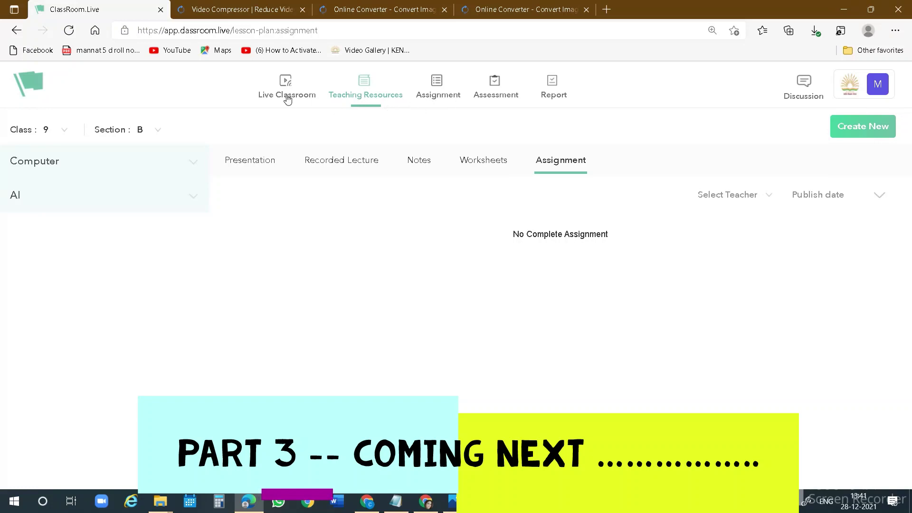
- Review the Scheduled, Under Evaluation and Completed lists in the main Assignment area, ending on Scheduled with the page enlarged to 150%
click(439, 88)
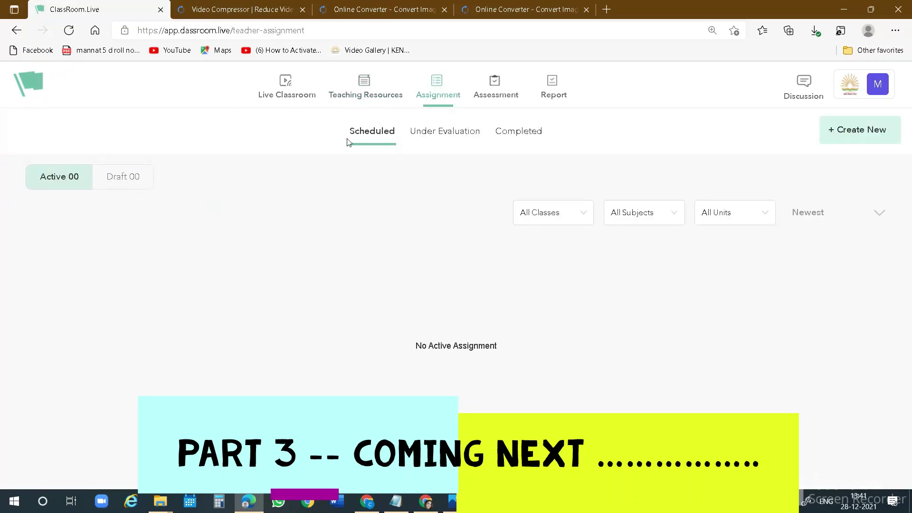
click(449, 137)
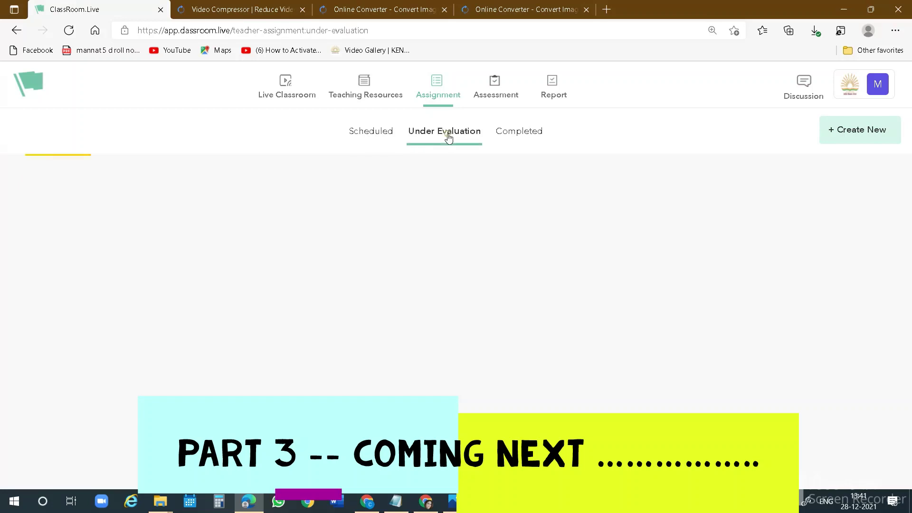
click(511, 135)
click(375, 130)
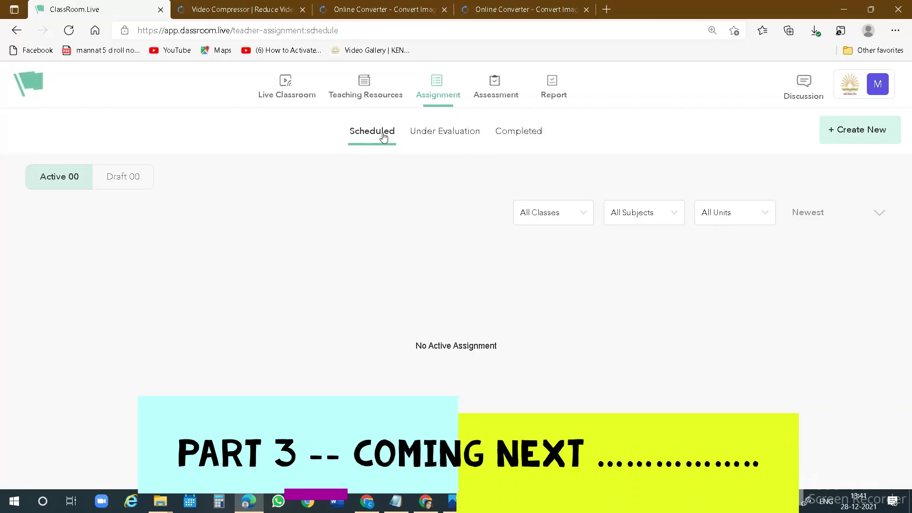
drag(416, 347, 515, 356)
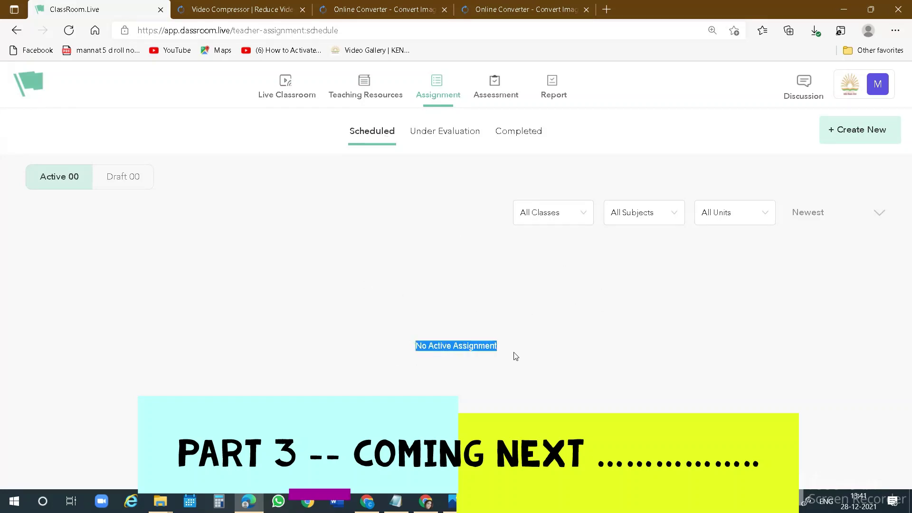
key(ctrl+plus)
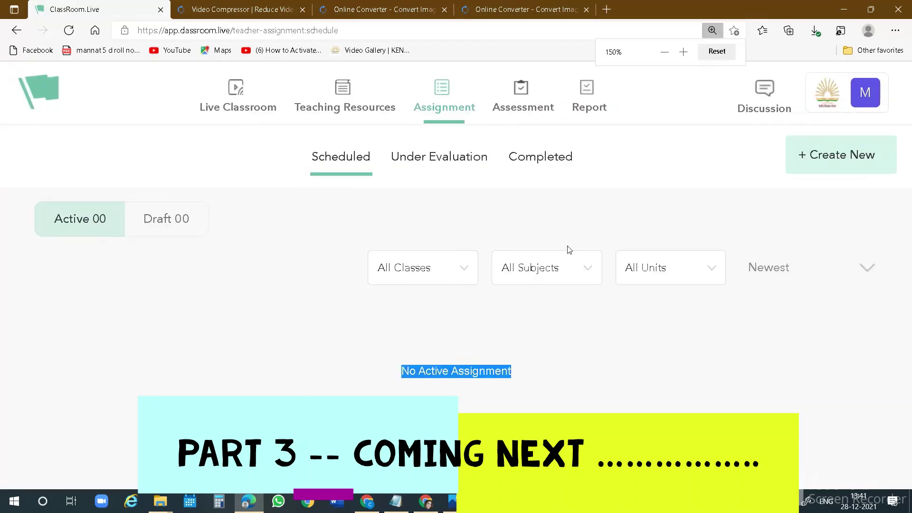
click(514, 387)
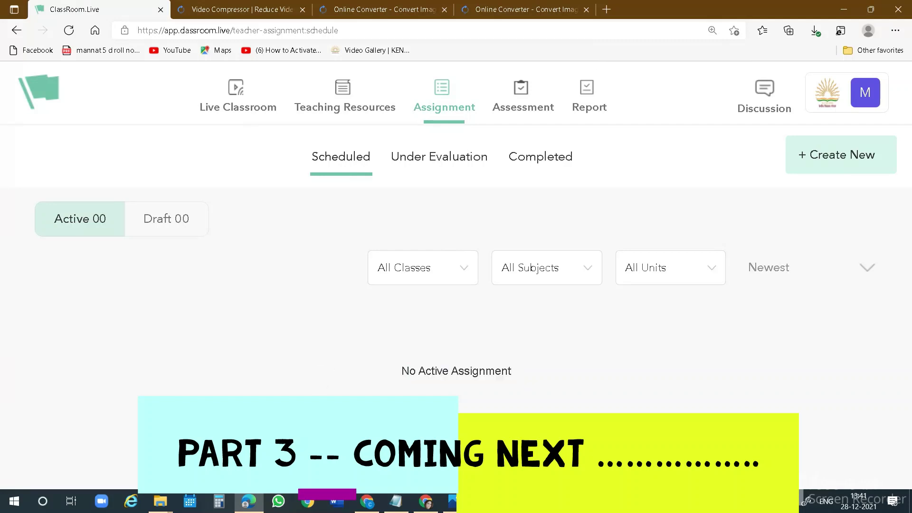